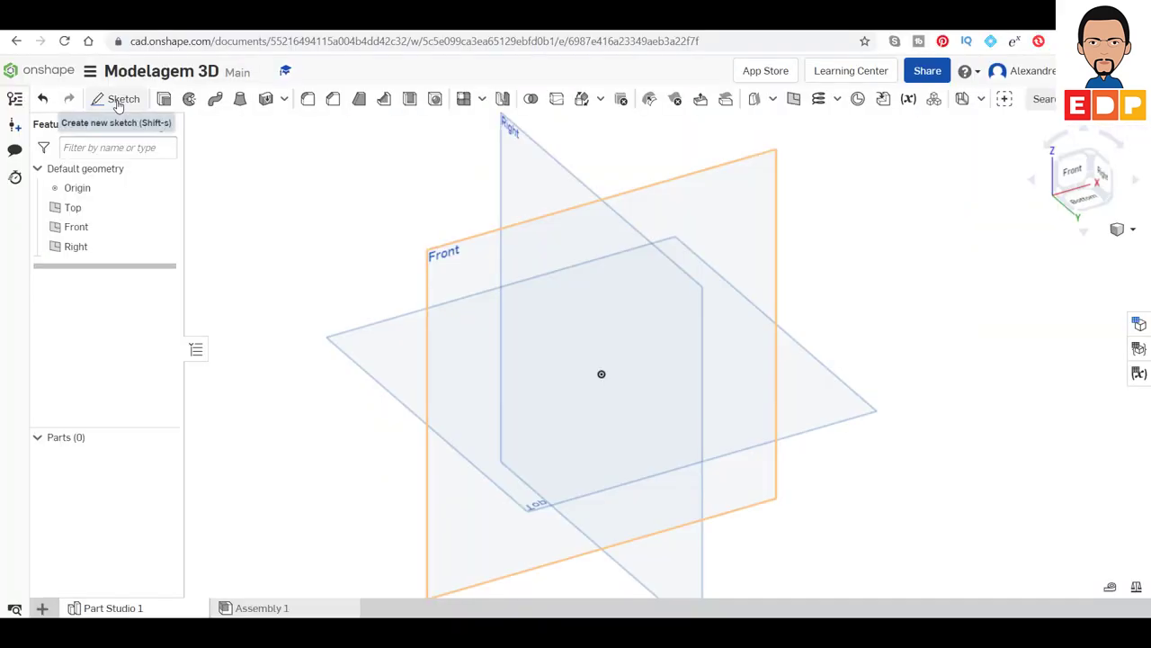
Start a new sketch on the Front plane and view it face-on
left_click(117, 104)
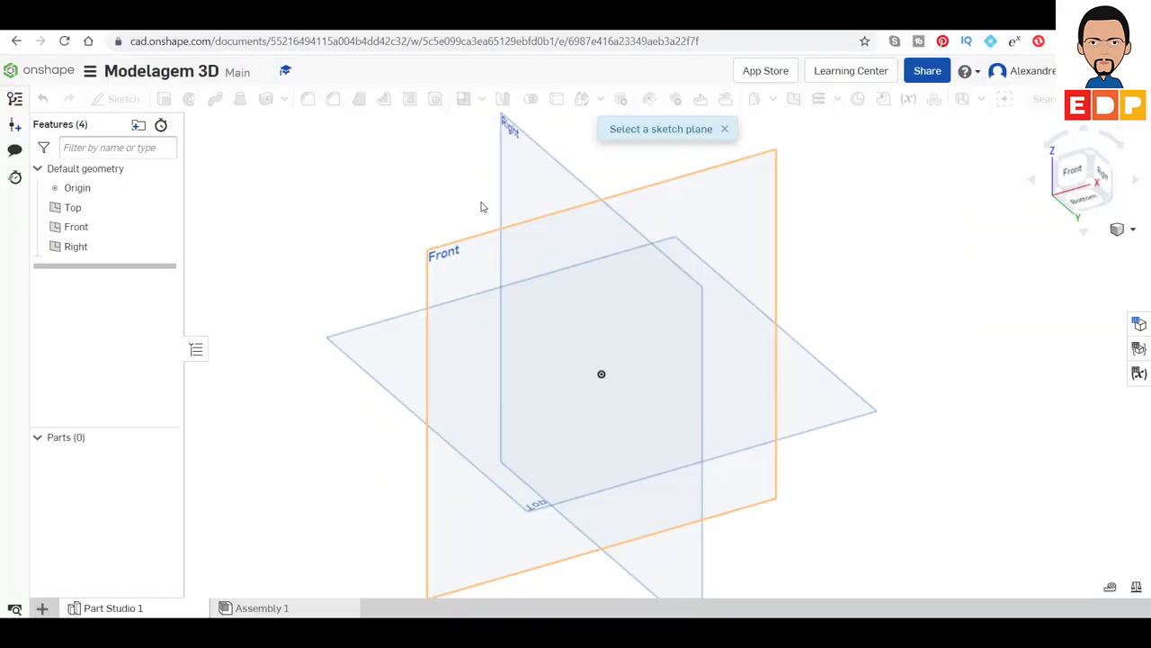
left_click(447, 256)
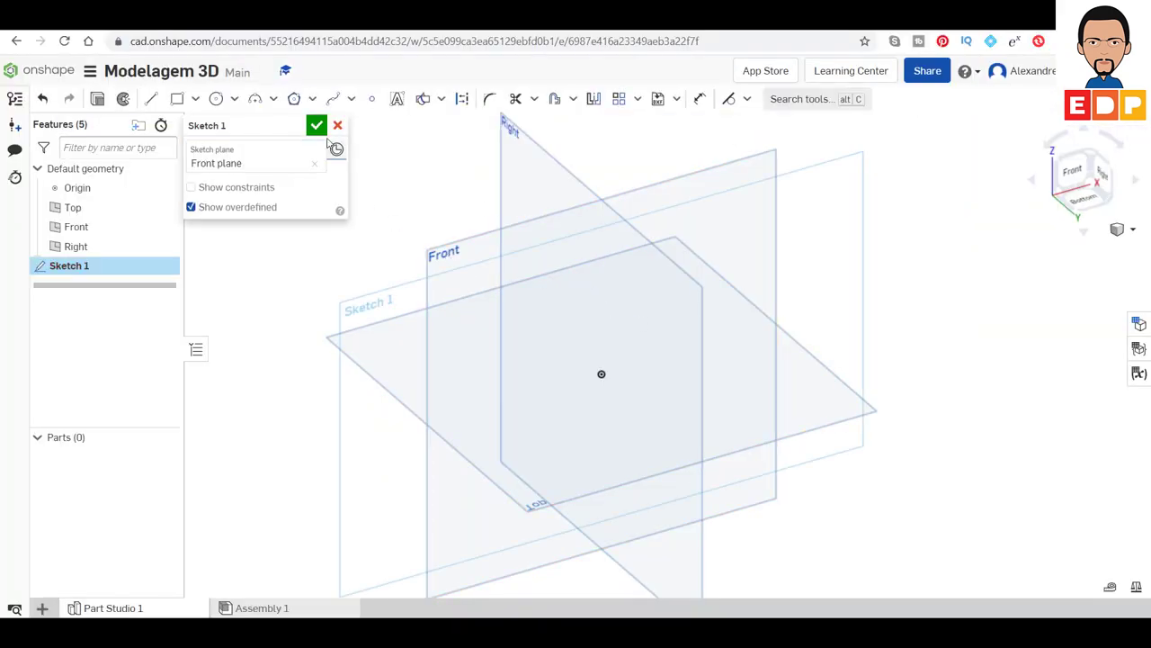
left_click(1062, 184)
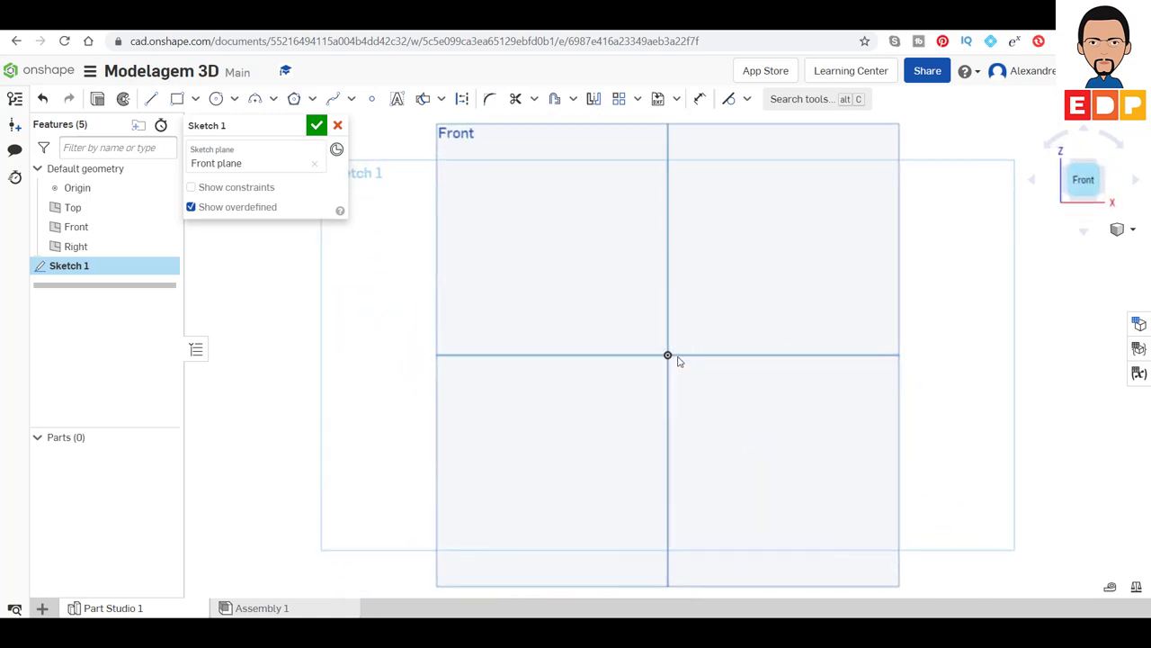
Draw two concentric centre-point circles at the origin
left_click(218, 103)
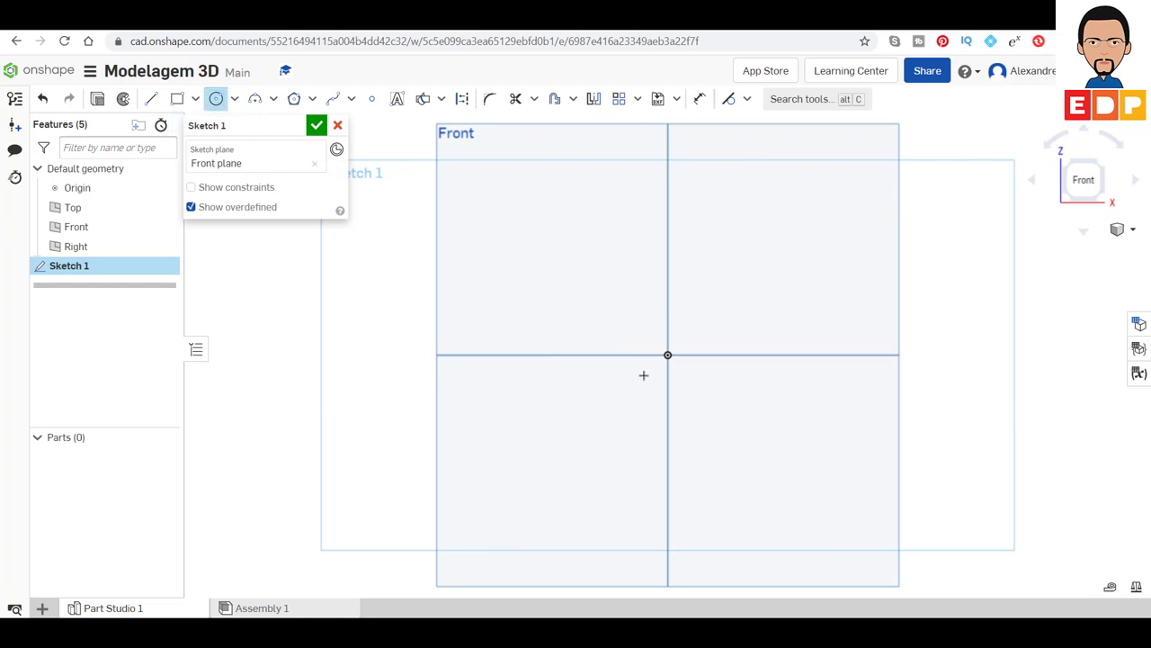
left_click(668, 355)
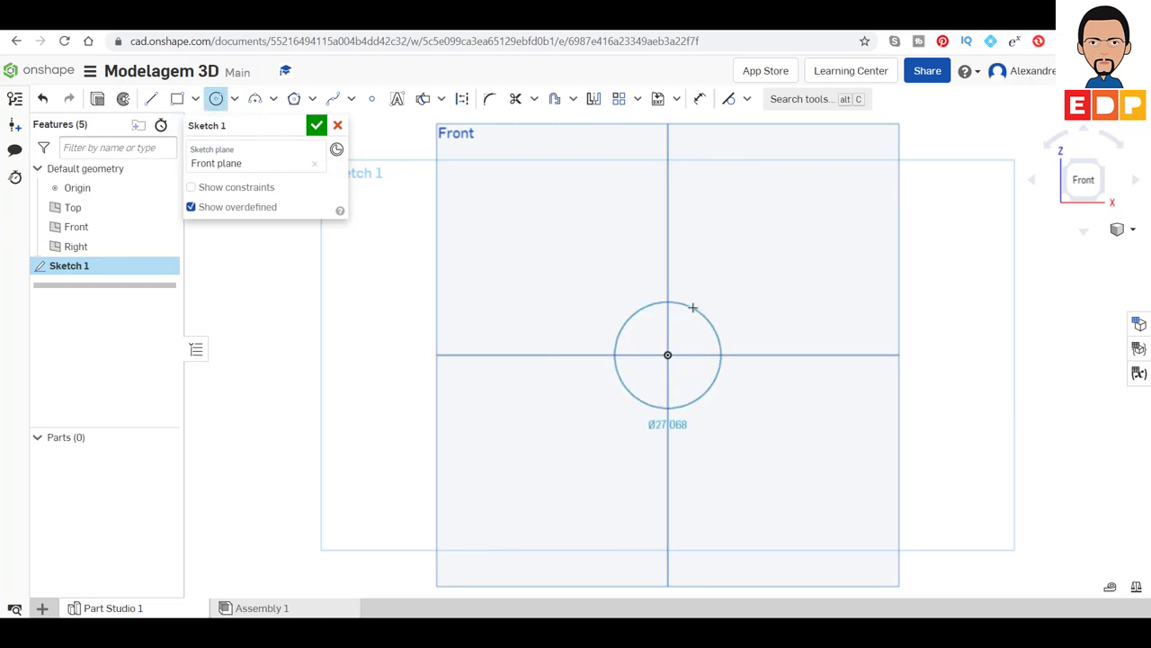
left_click(707, 292)
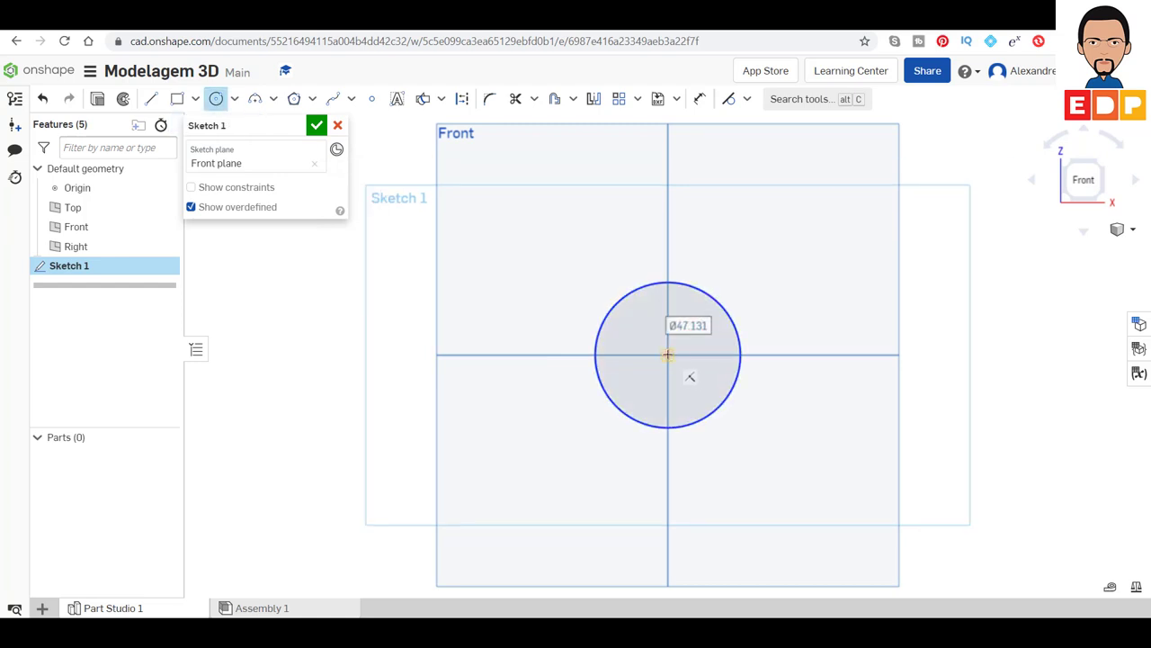
left_click(669, 354)
left_click(702, 317)
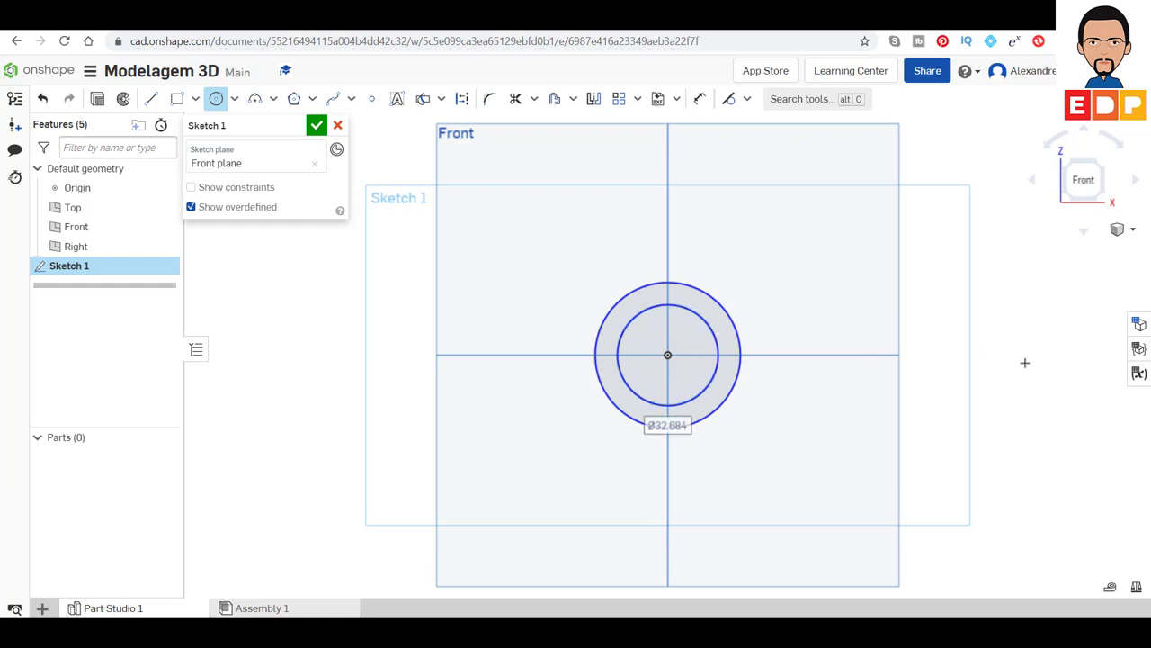
Draw a second concentric circle pair to the right of the origin
left_click(977, 357)
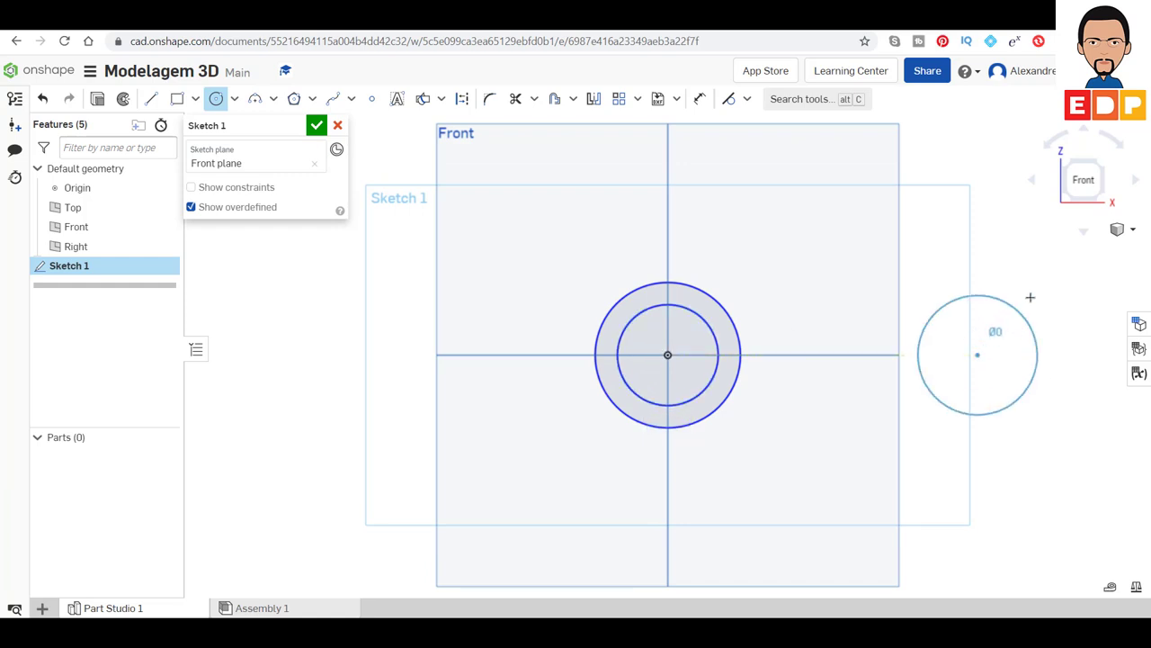
left_click(1048, 285)
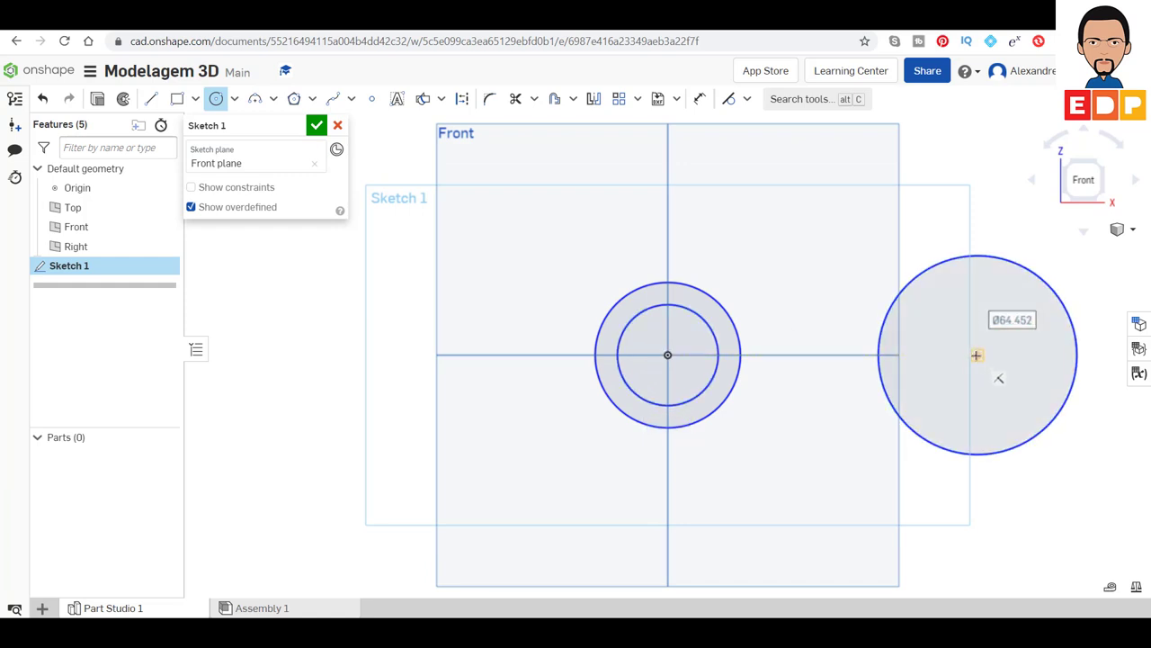
left_click(976, 354)
left_click(1013, 307)
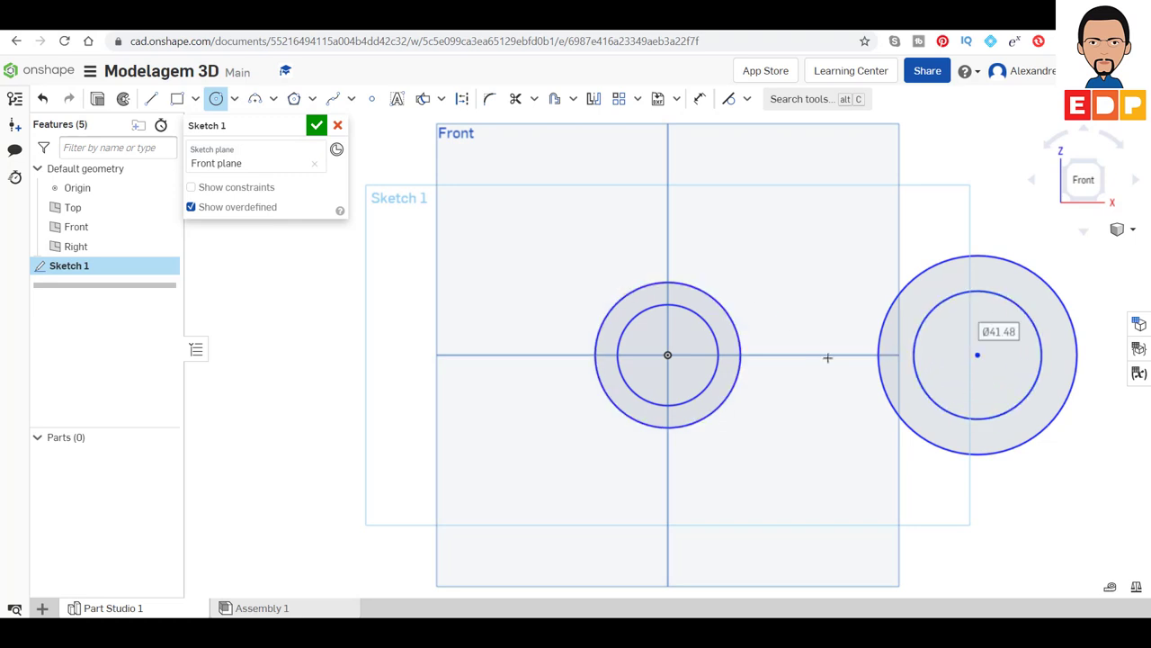
Dimension the left circles to Ø24 inner and Ø42 outer
left_click(701, 100)
left_click(681, 364)
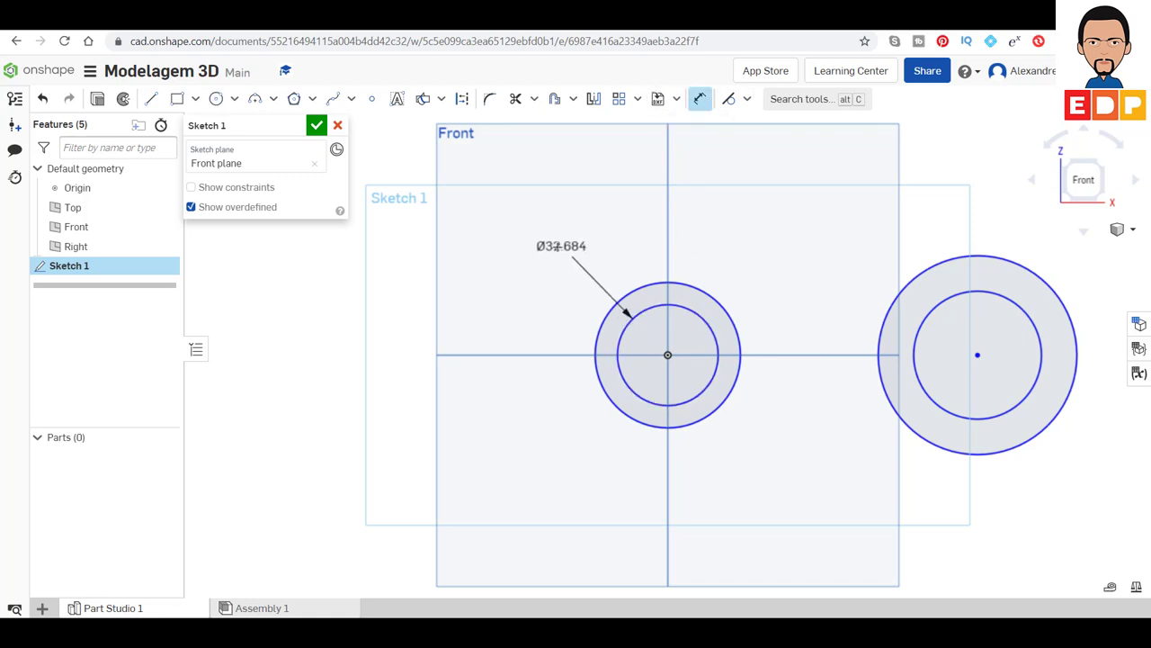
left_click(553, 249)
type("24")
key("Return")
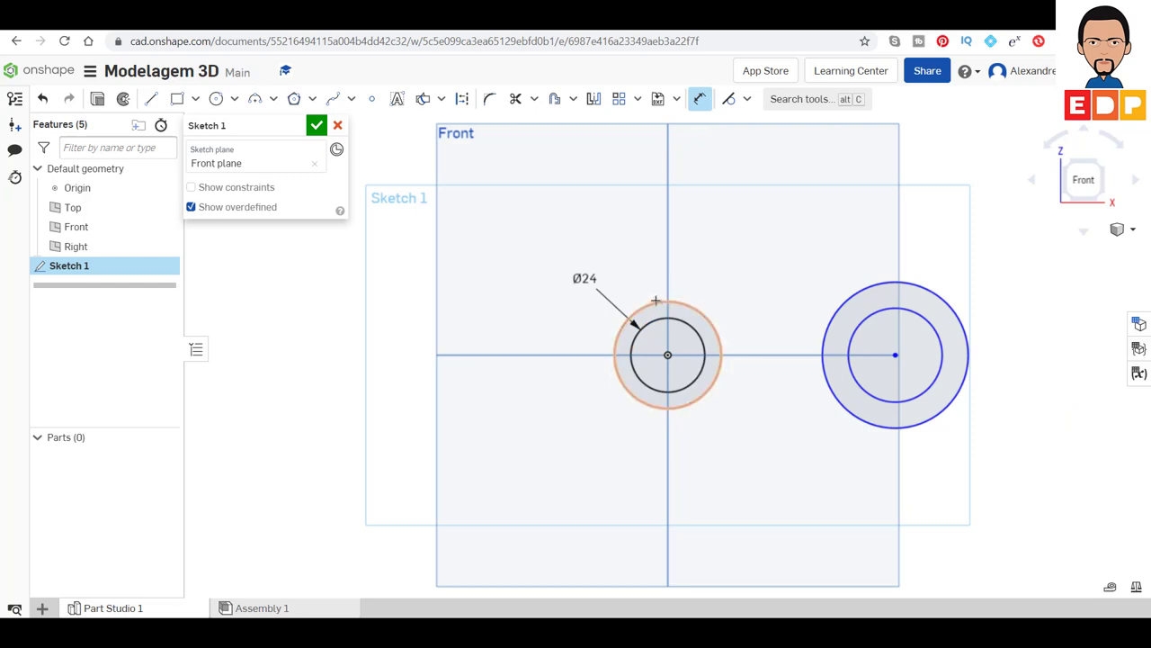
left_click(655, 301)
left_click(609, 206)
type("42")
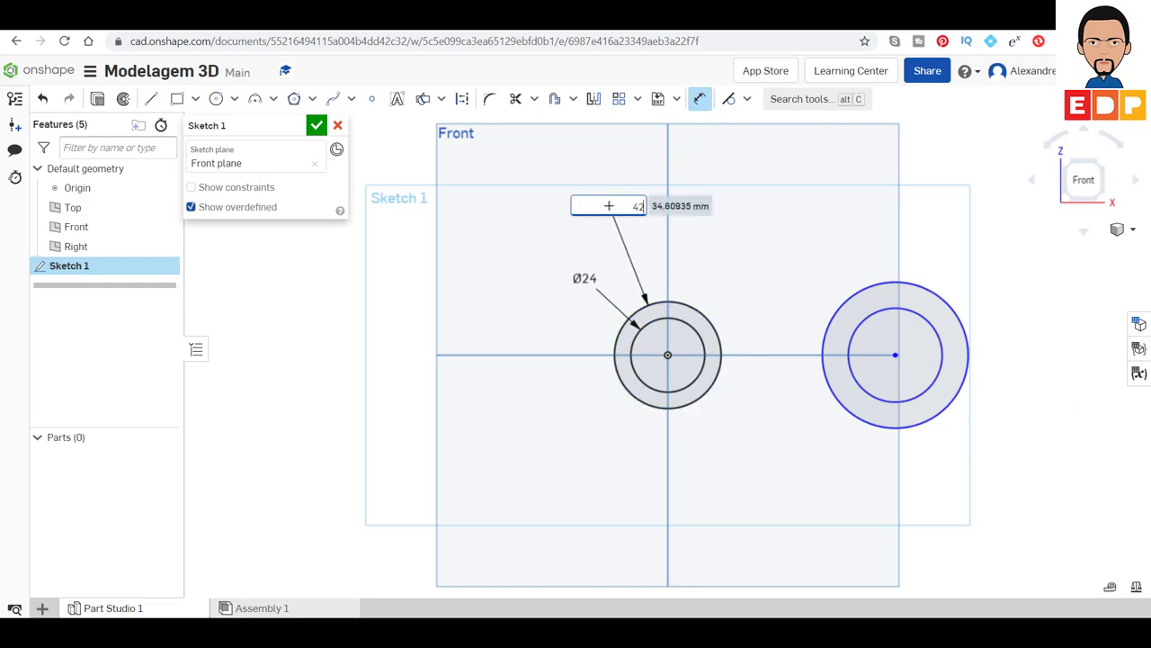
key("Return")
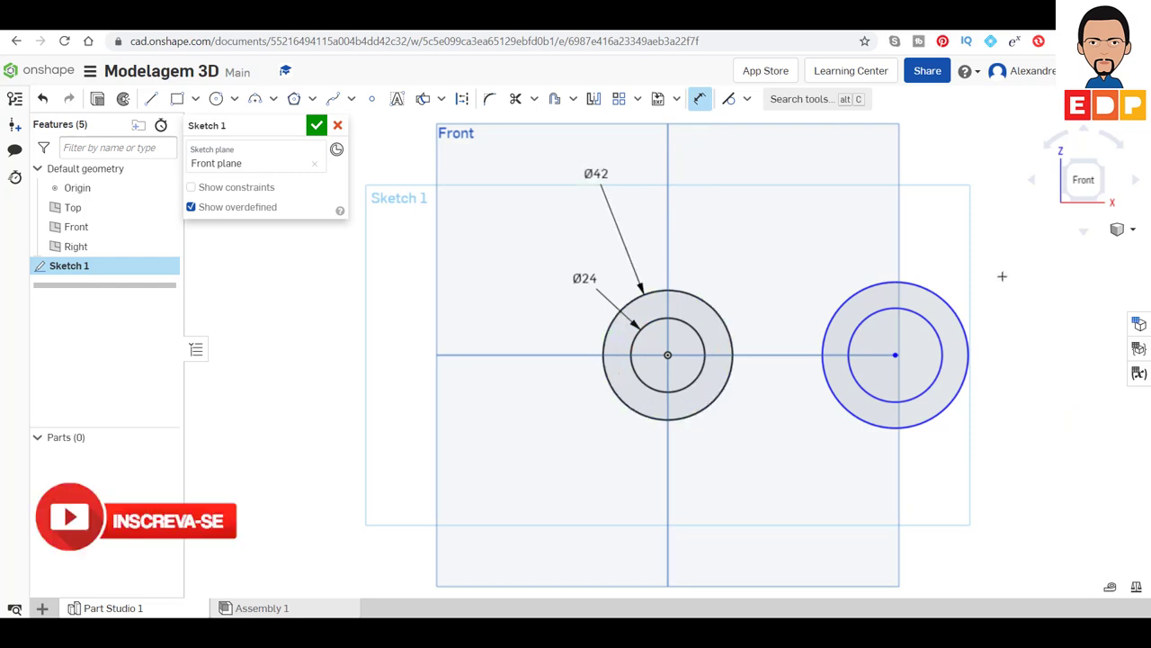
Dimension the right circles to Ø36 inner and Ø64 outer
left_click(927, 317)
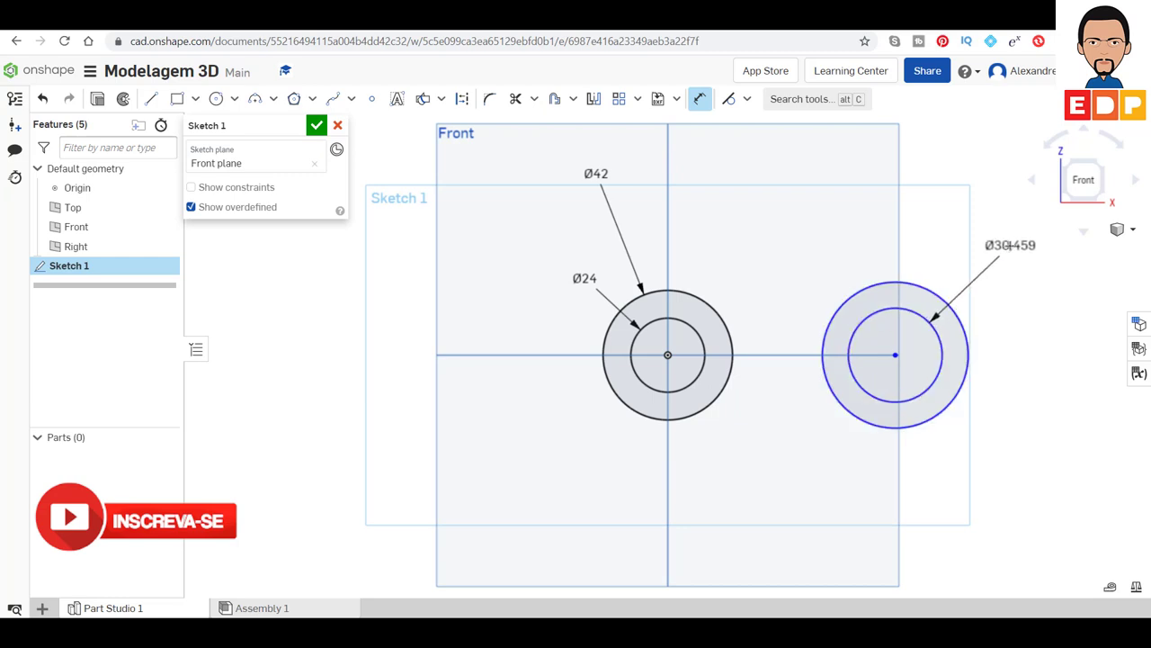
left_click(1010, 245)
type("36")
key("Return")
left_click(908, 285)
left_click(955, 224)
type("64")
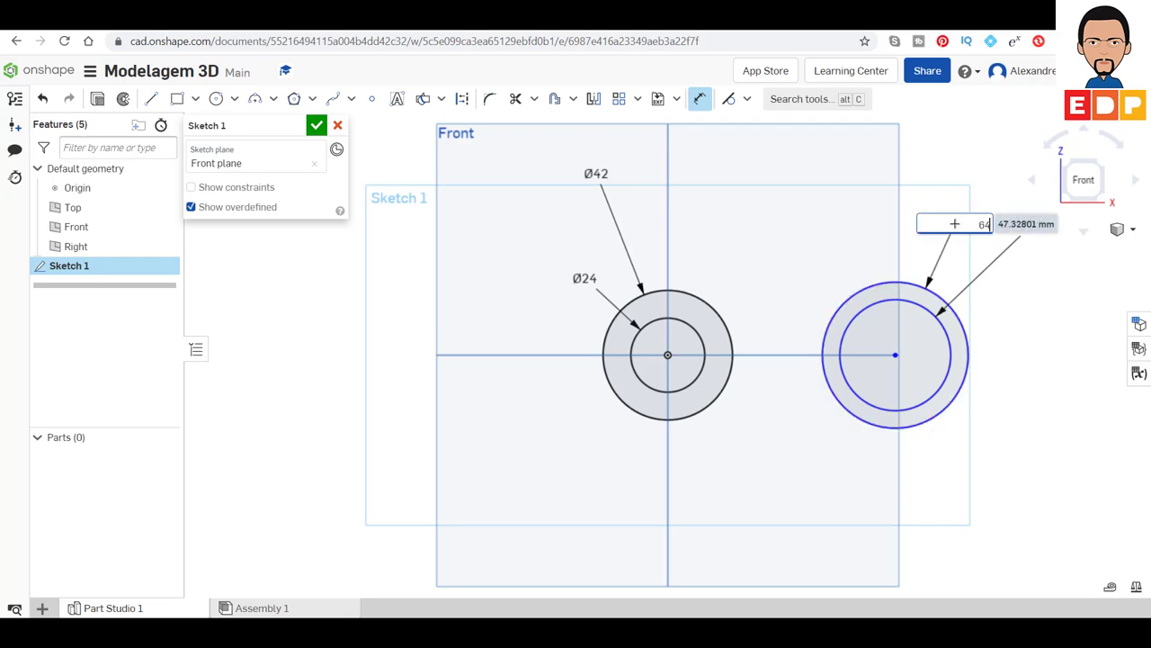
key("Return")
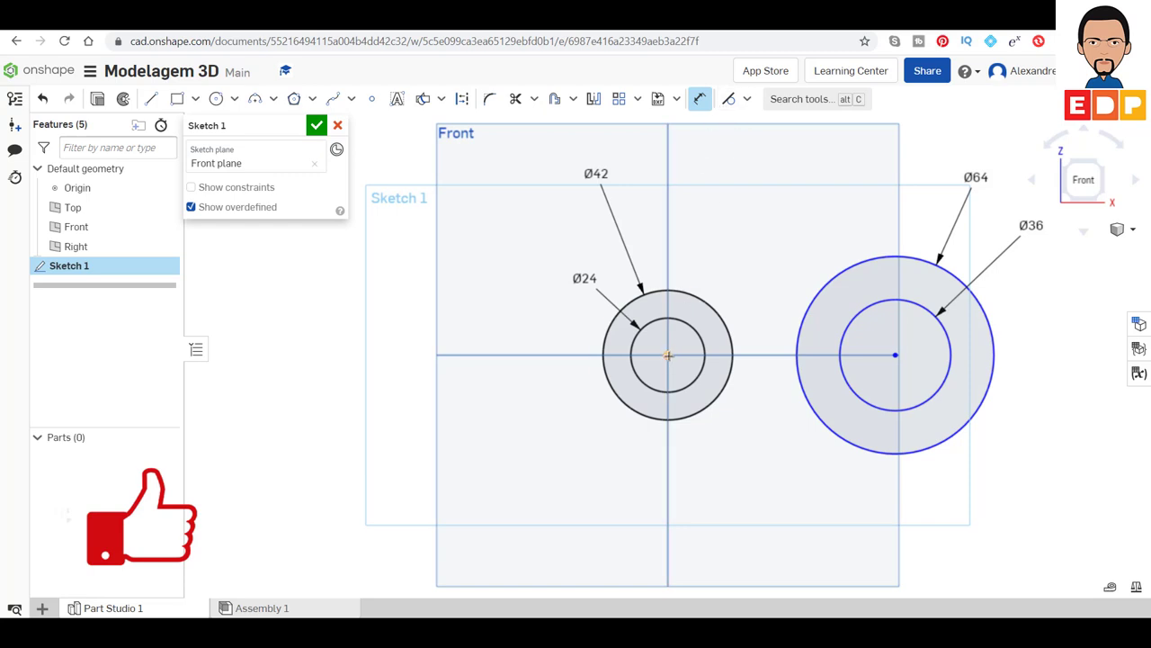
Set the distance between the two circle centres to 100
left_click(669, 355)
left_click(895, 356)
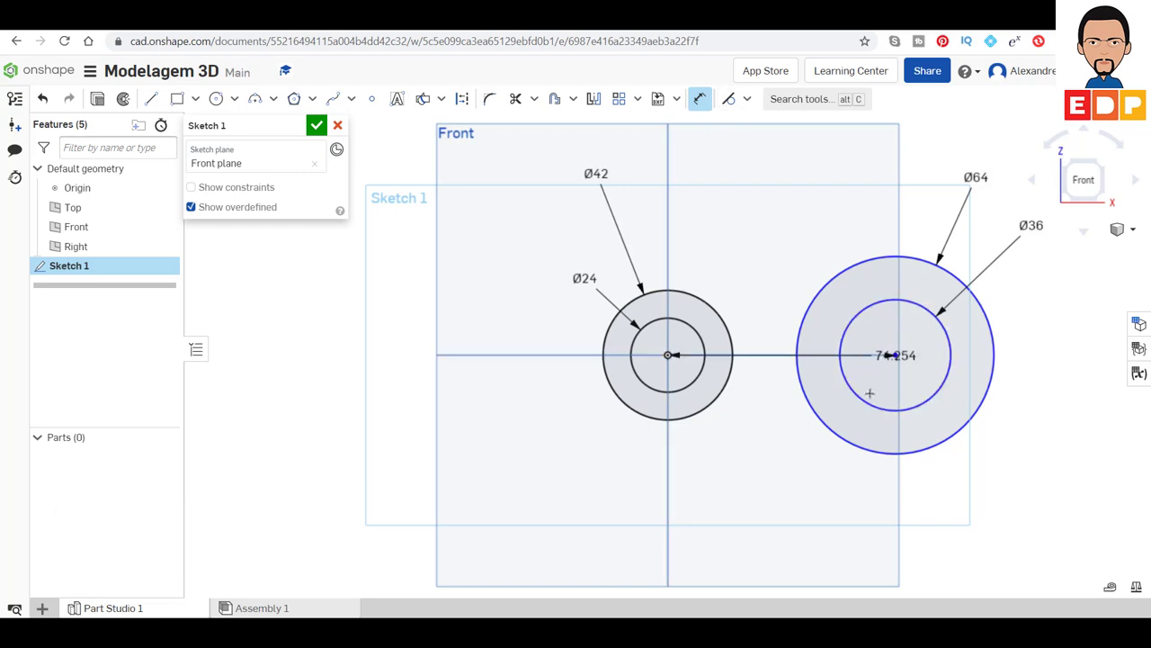
left_click(790, 511)
type("100")
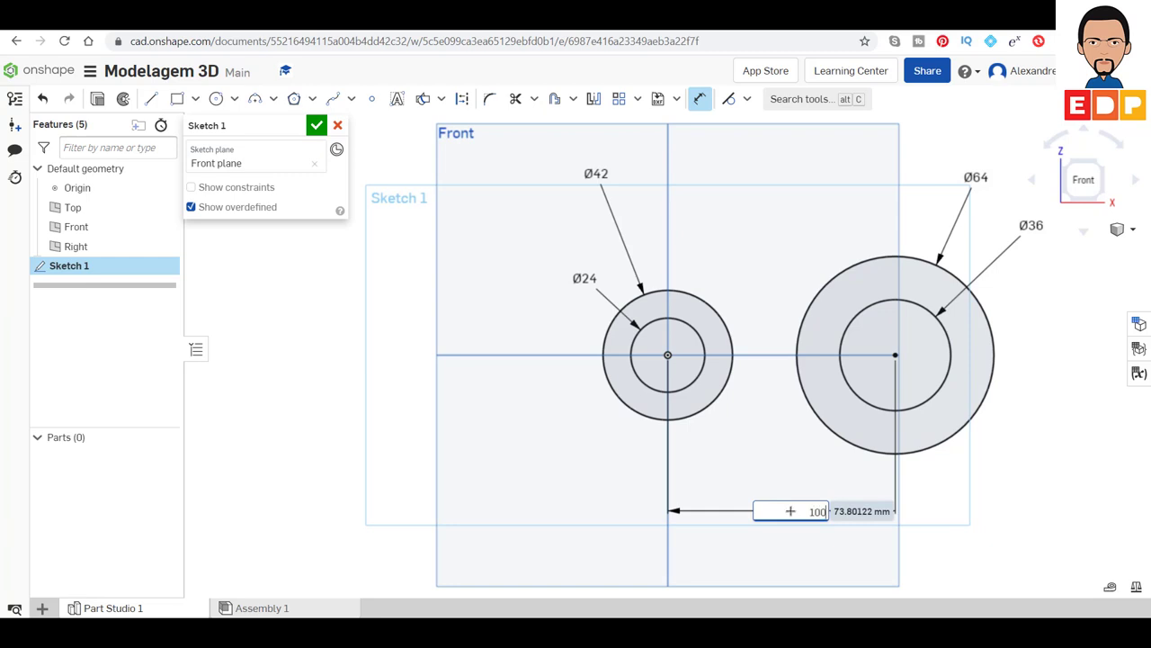
key("Return")
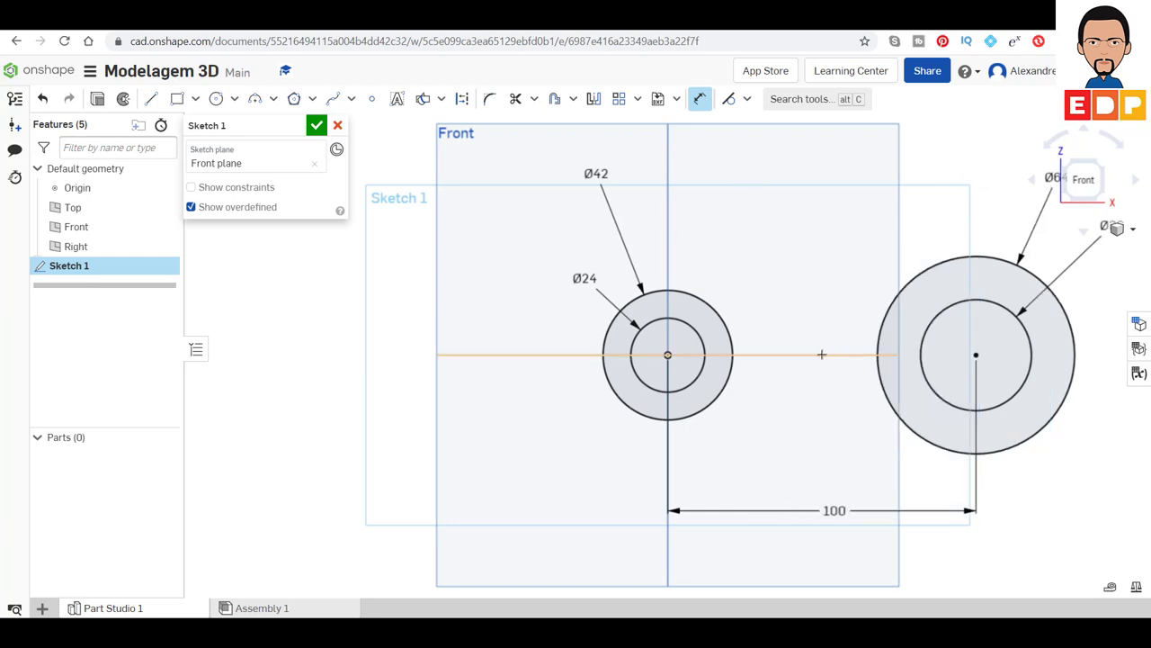
middle_click_drag(821, 355, 754, 357)
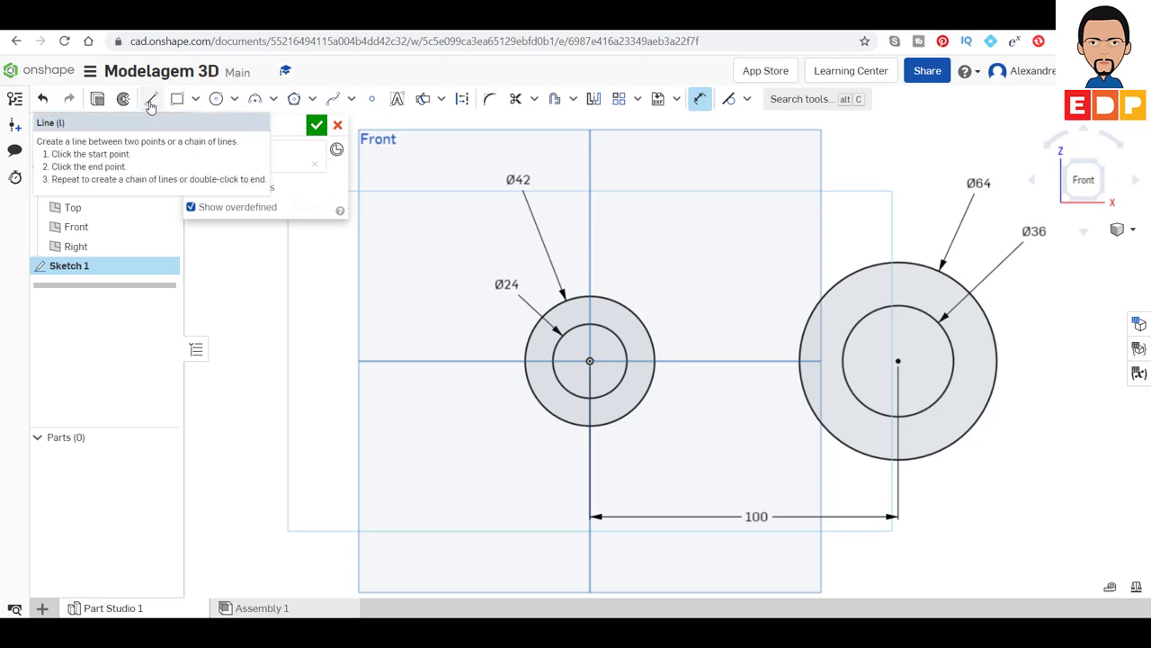
Draw one line above and one line below, spanning from the small circles to the large ones
left_click(151, 104)
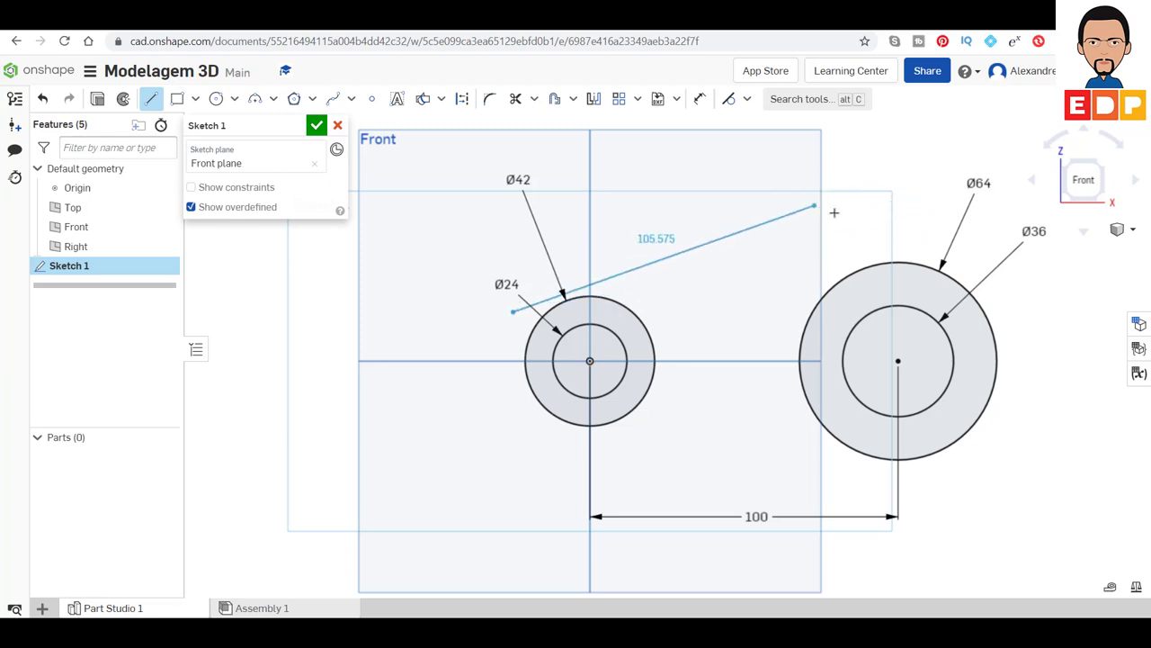
left_click(917, 240)
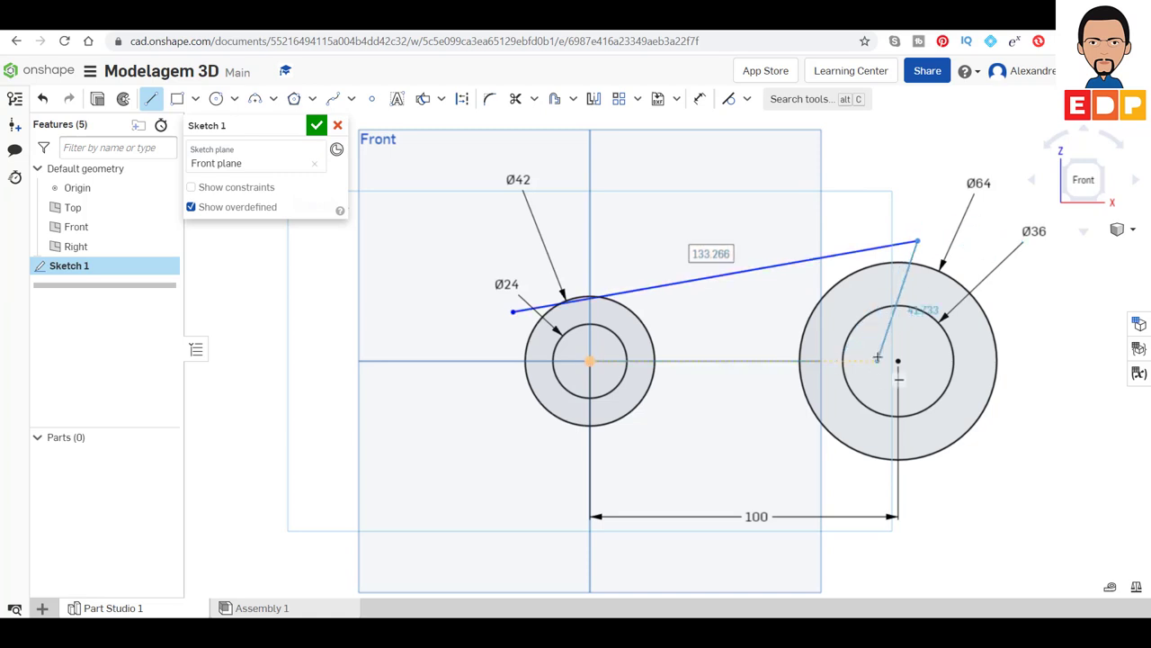
key("Escape")
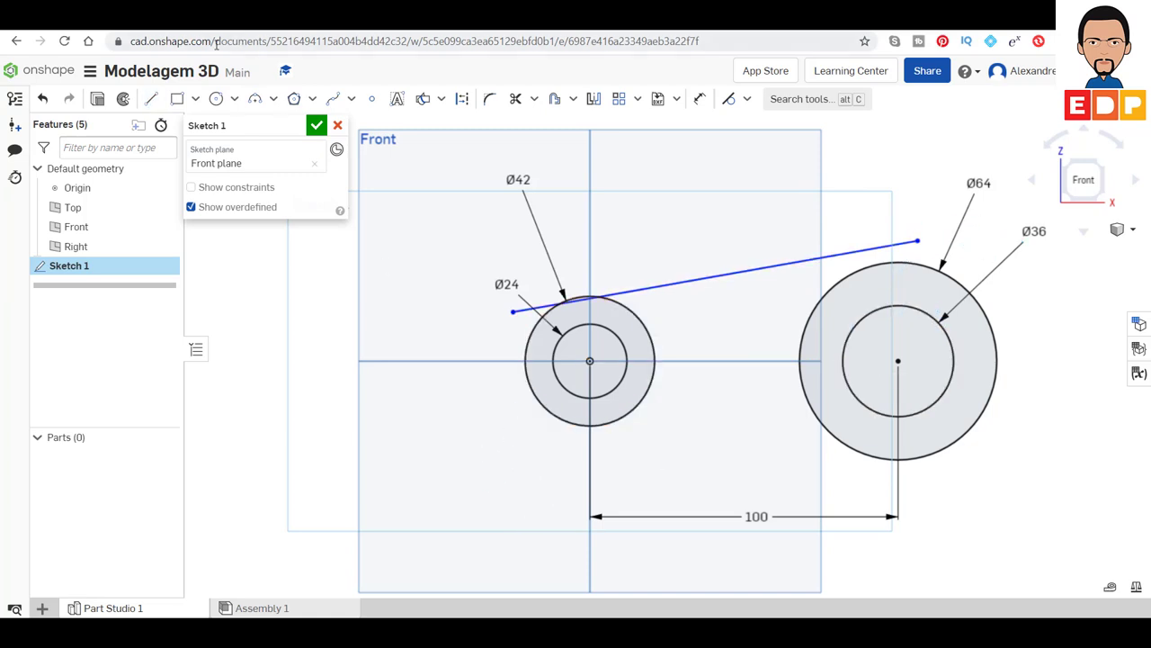
left_click(151, 99)
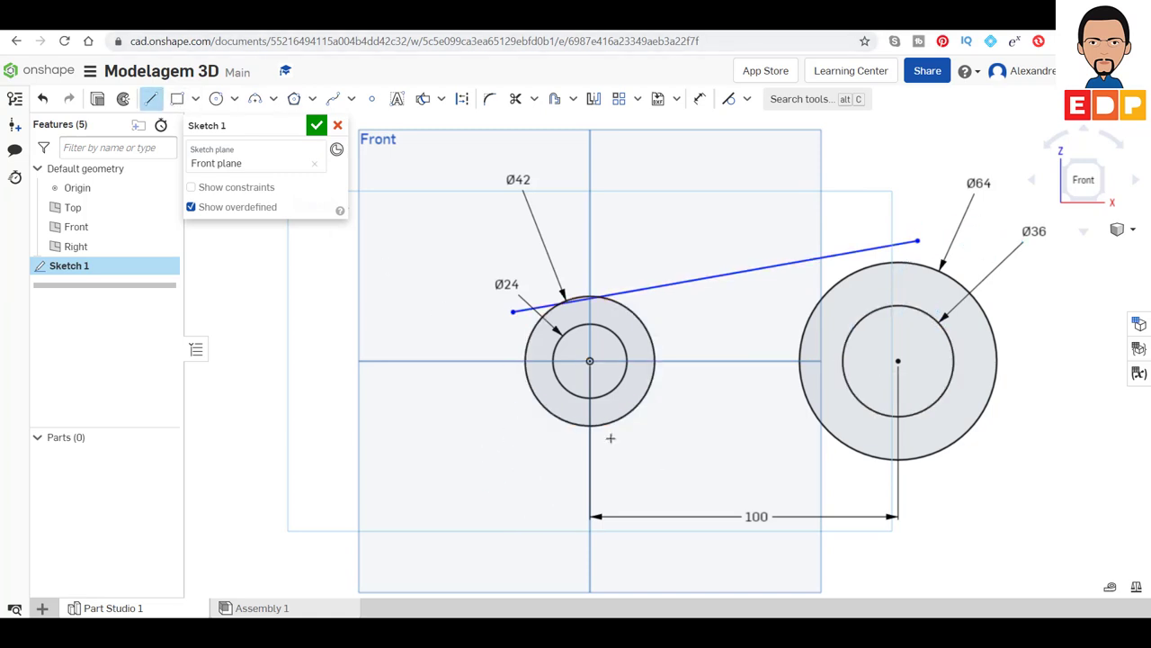
left_click(525, 414)
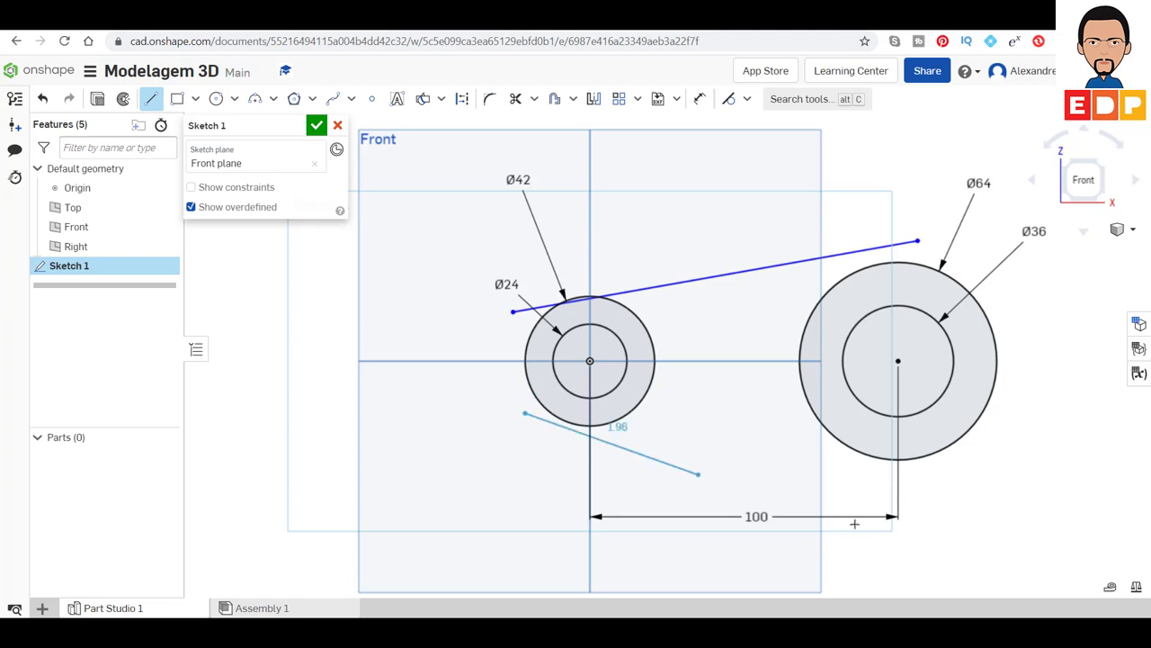
left_click(934, 477)
key("Escape")
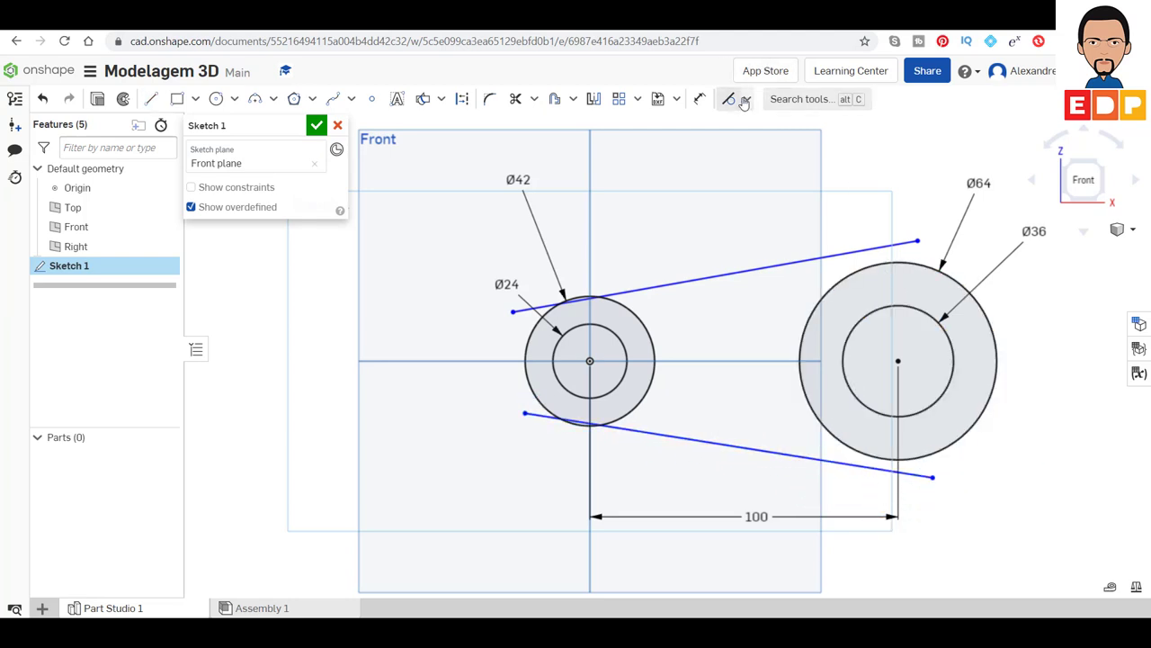
left_click(747, 99)
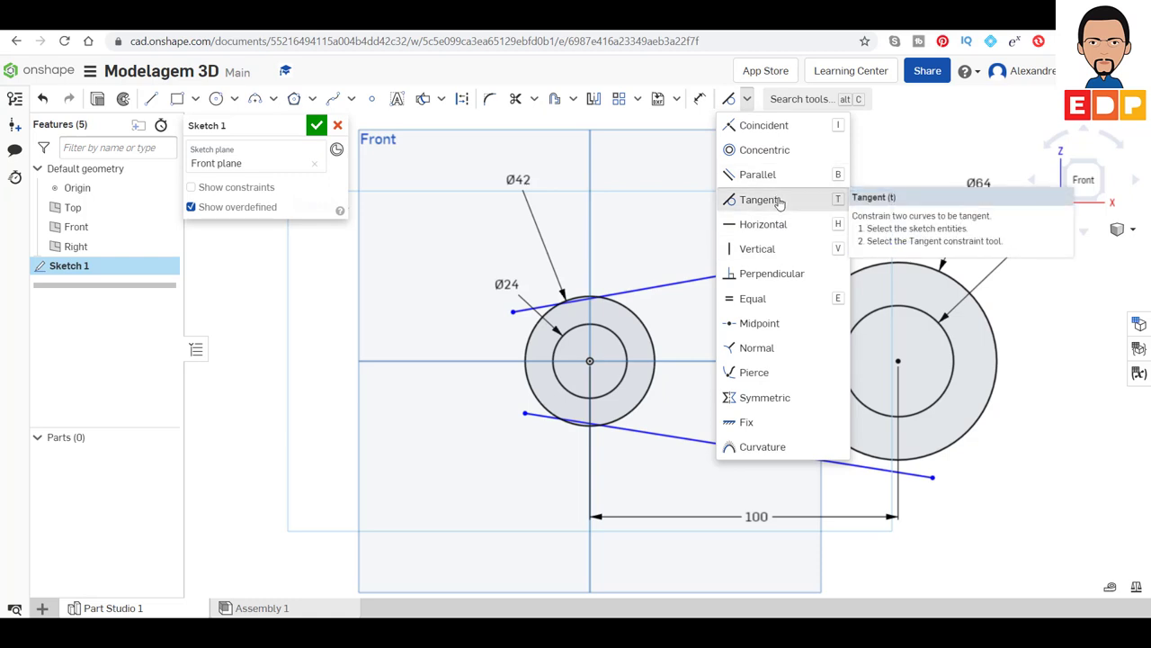
Apply tangent constraints between the top and bottom lines and the Ø42 and Ø64 circles
left_click(779, 202)
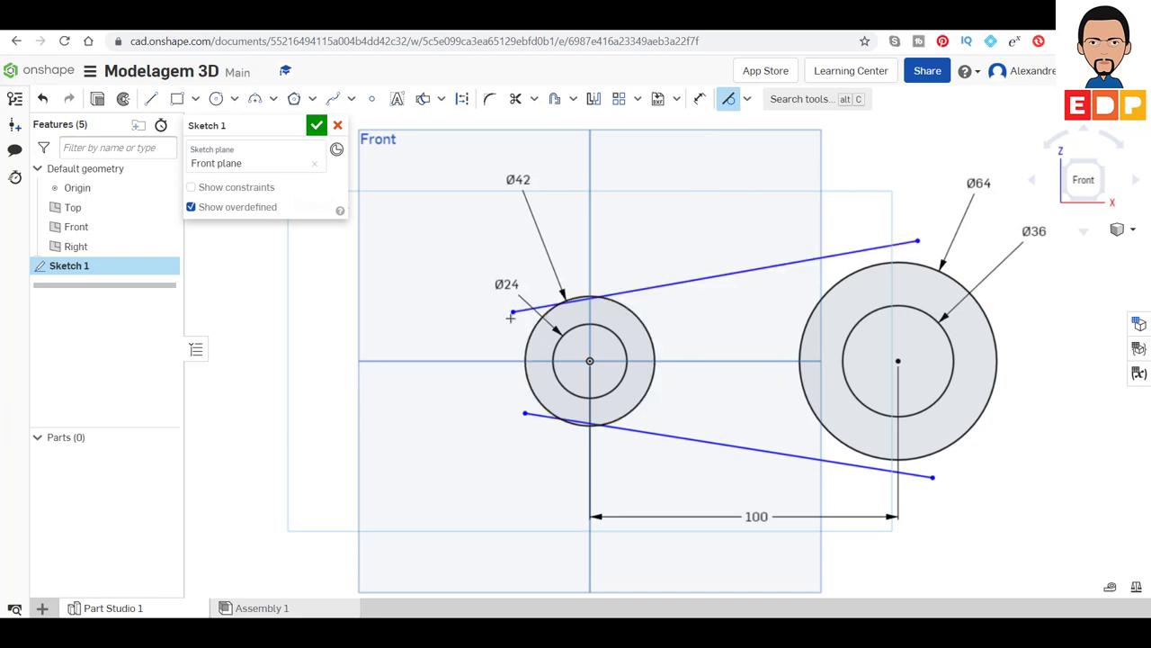
left_click(632, 311)
left_click(632, 292)
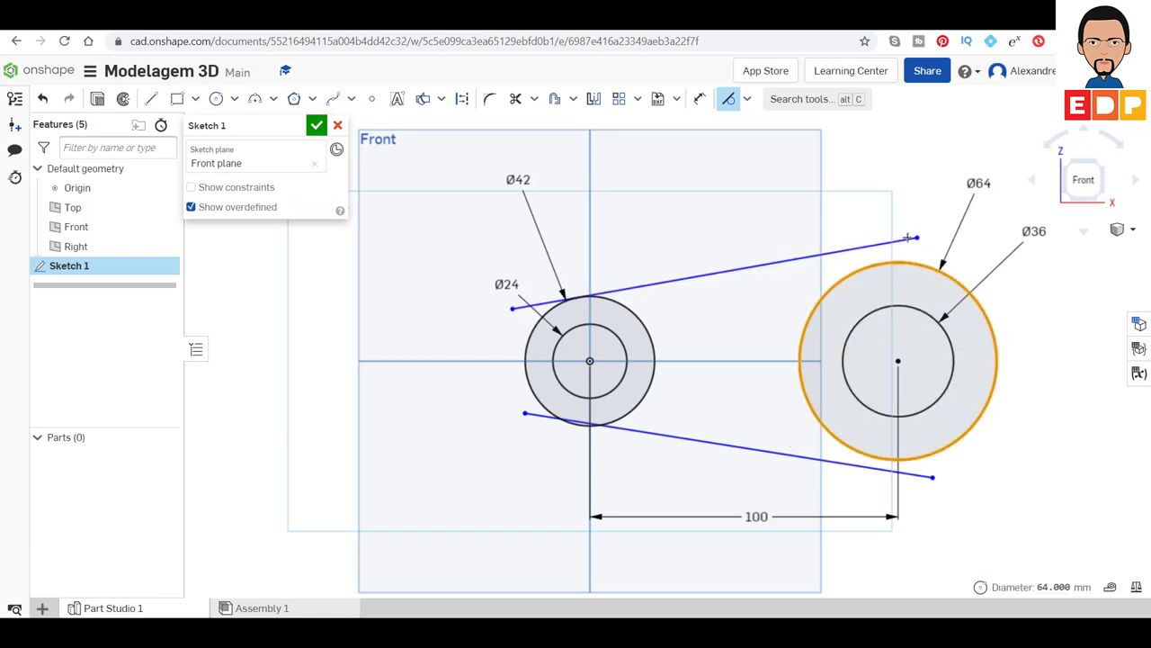
left_click(910, 240)
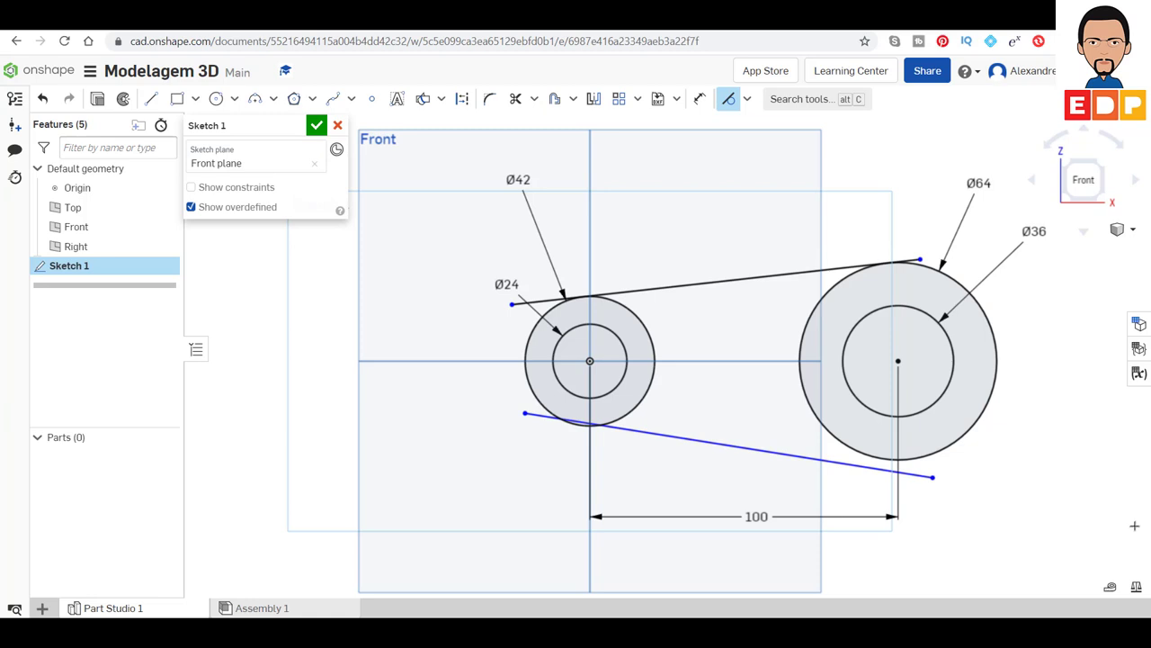
left_click(542, 405)
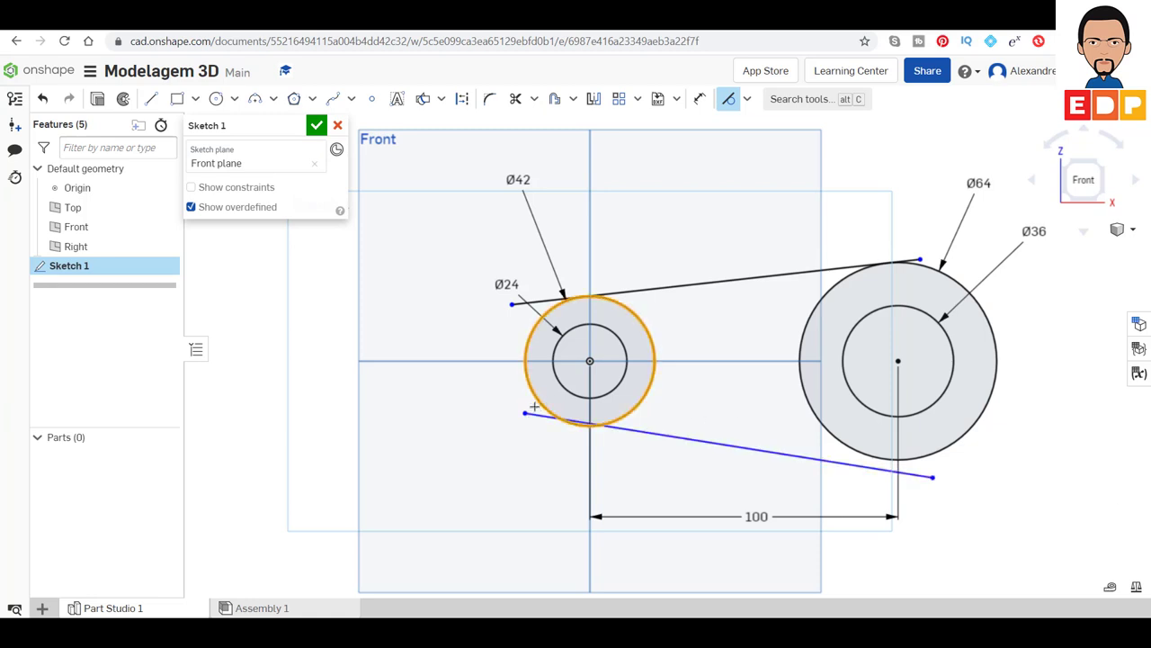
key("Escape")
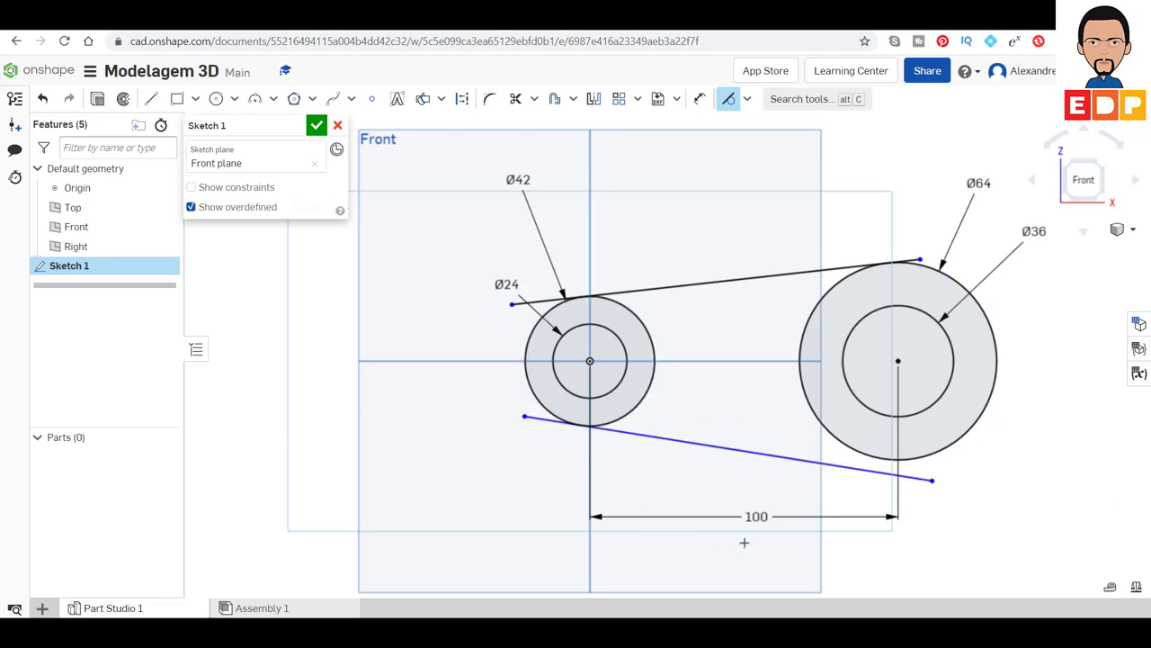
left_click(955, 444)
left_click(923, 481)
key("t")
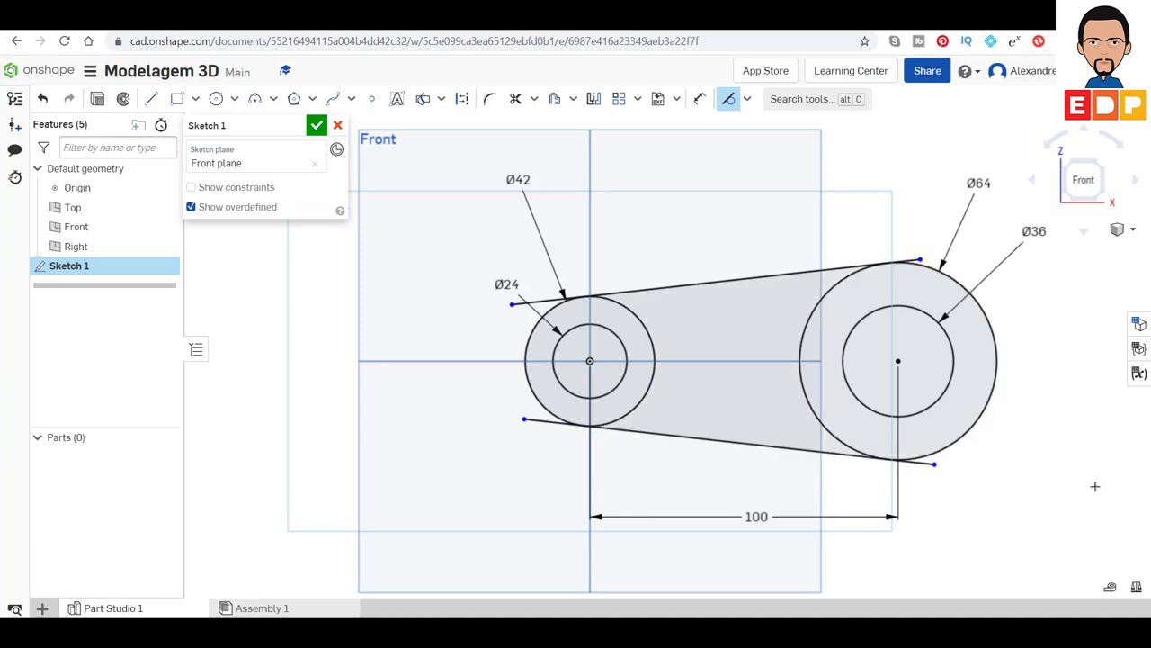
Trim the four line stubs extending past the Ø42 and Ø64 tangent points
left_click(515, 104)
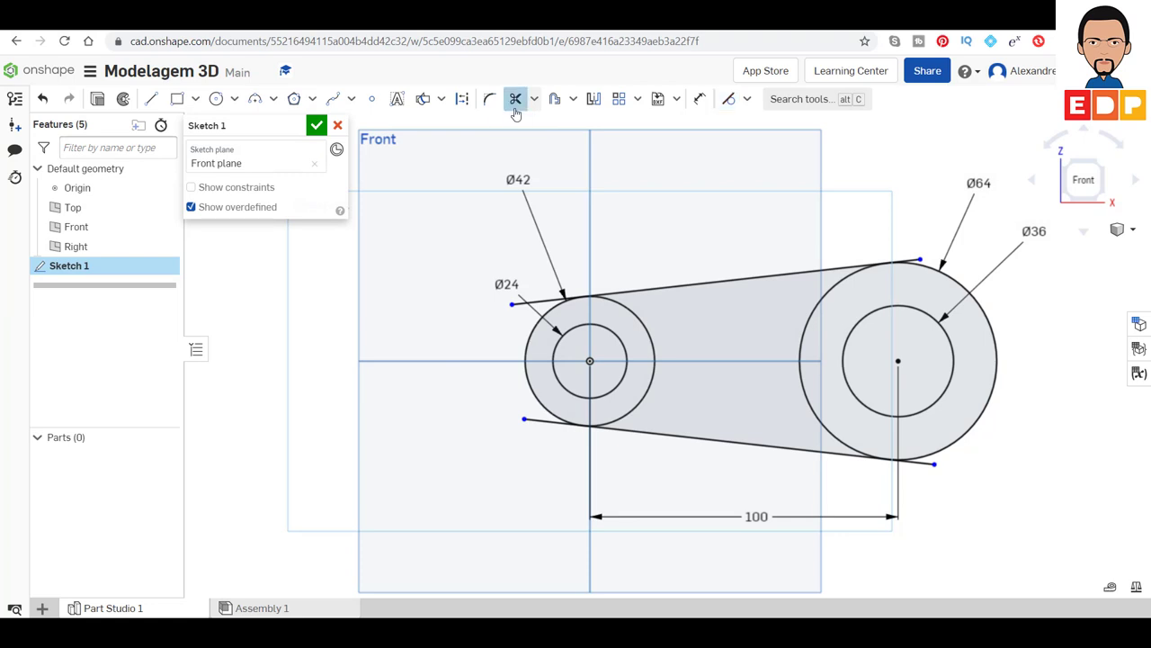
left_click(540, 300)
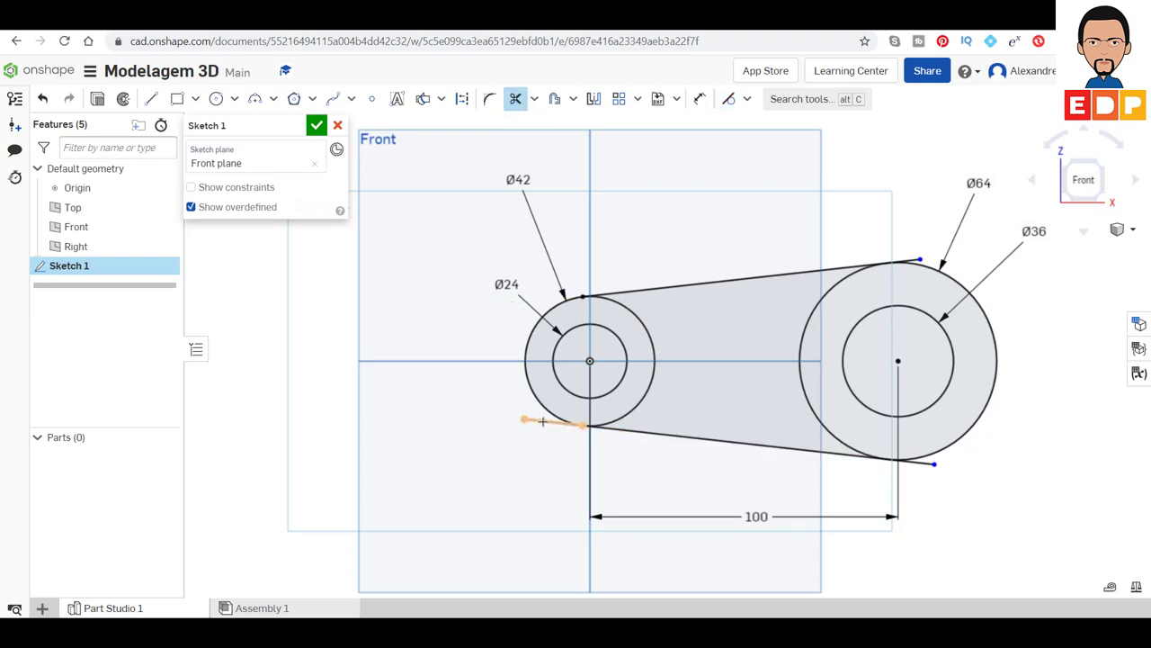
left_click(542, 420)
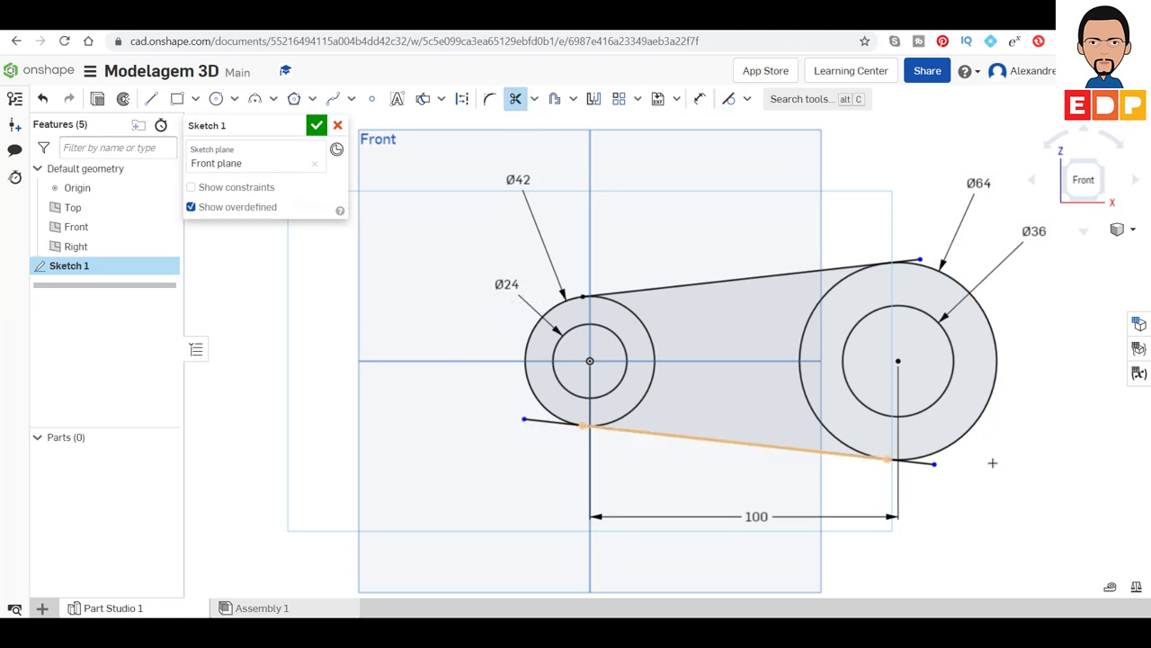
left_click(920, 463)
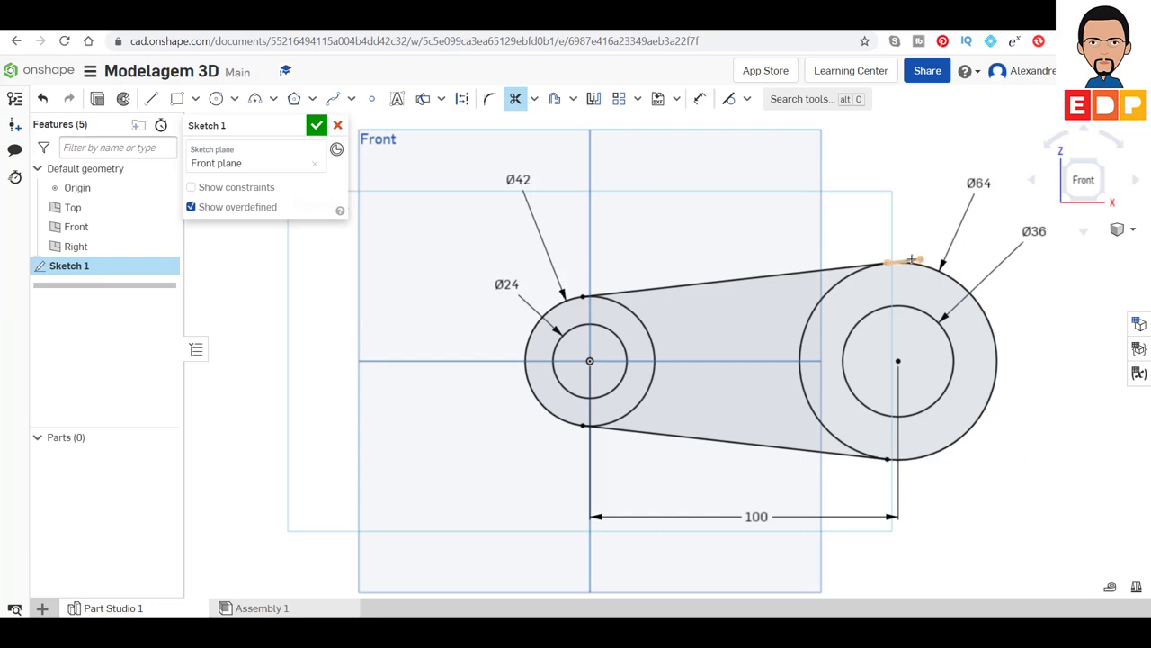
left_click(912, 259)
scroll(840, 371, "down", 3)
scroll(840, 371, "up", 5)
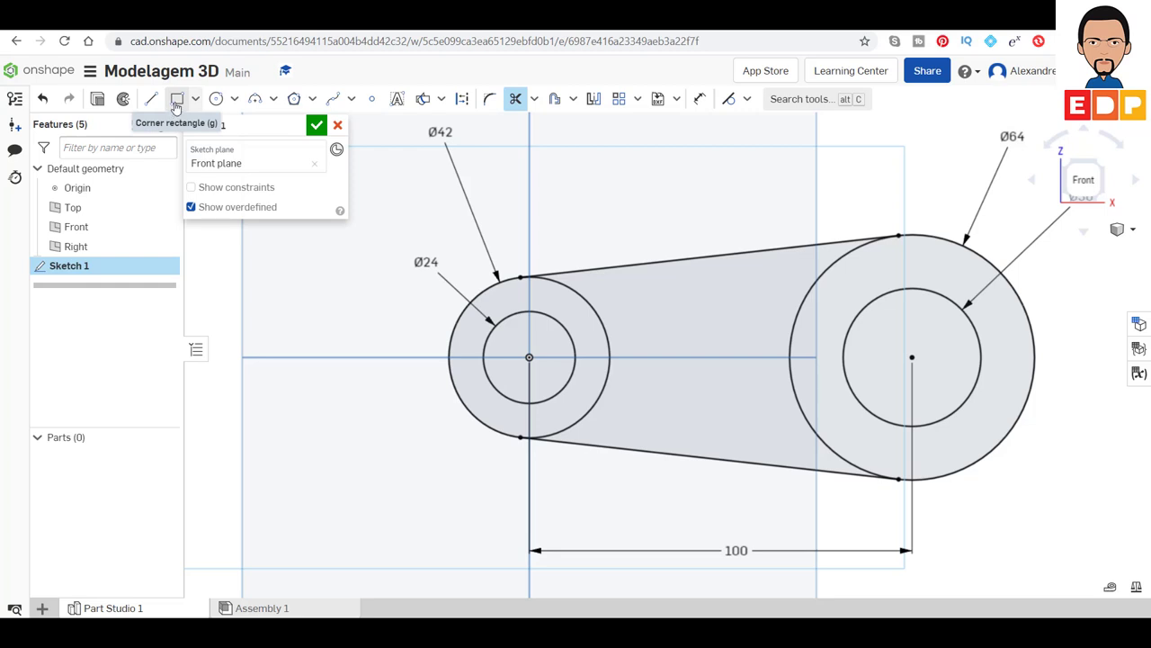
Draw a corner rectangle across the left edge of the Ø36 bore
left_click(176, 101)
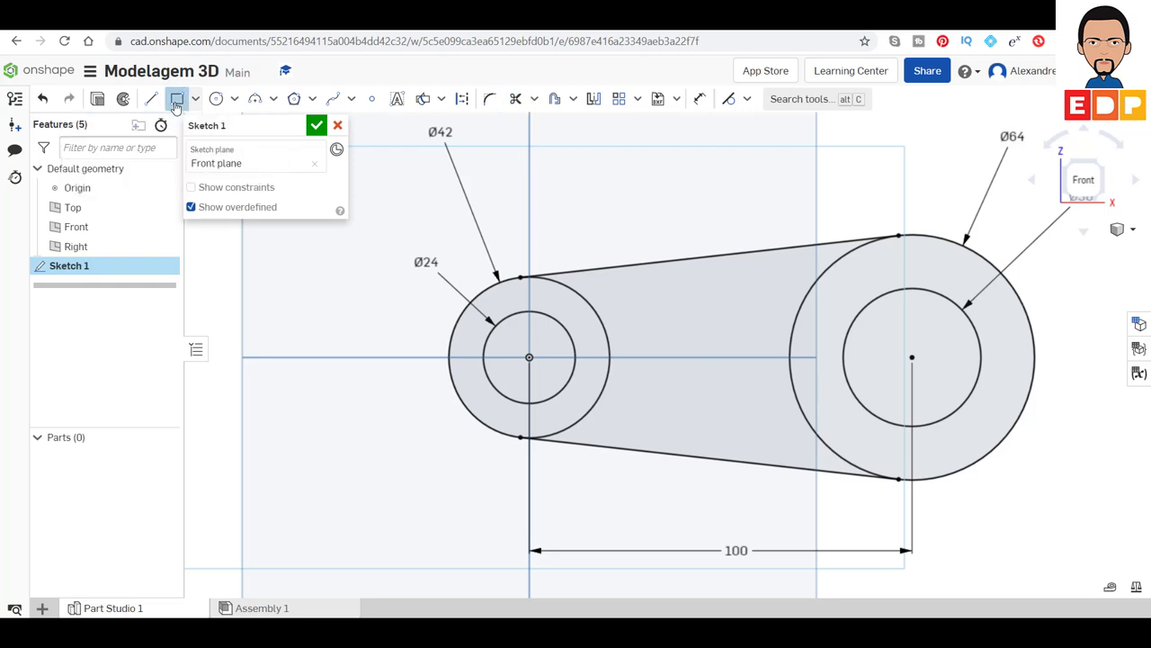
left_click(828, 326)
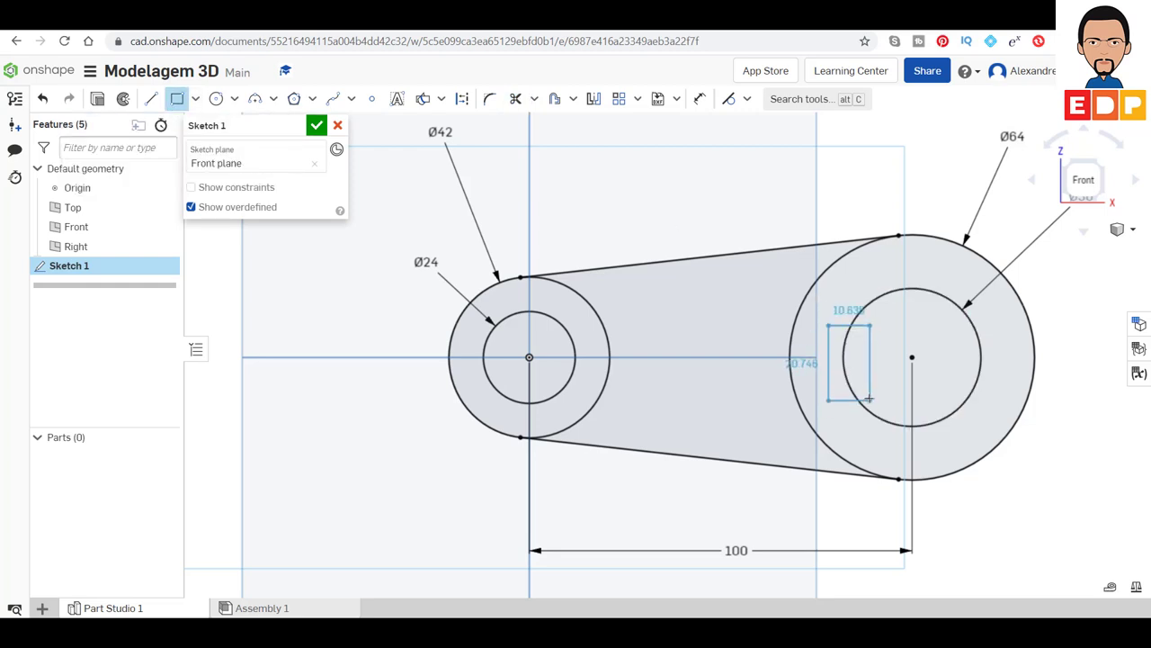
left_click(869, 393)
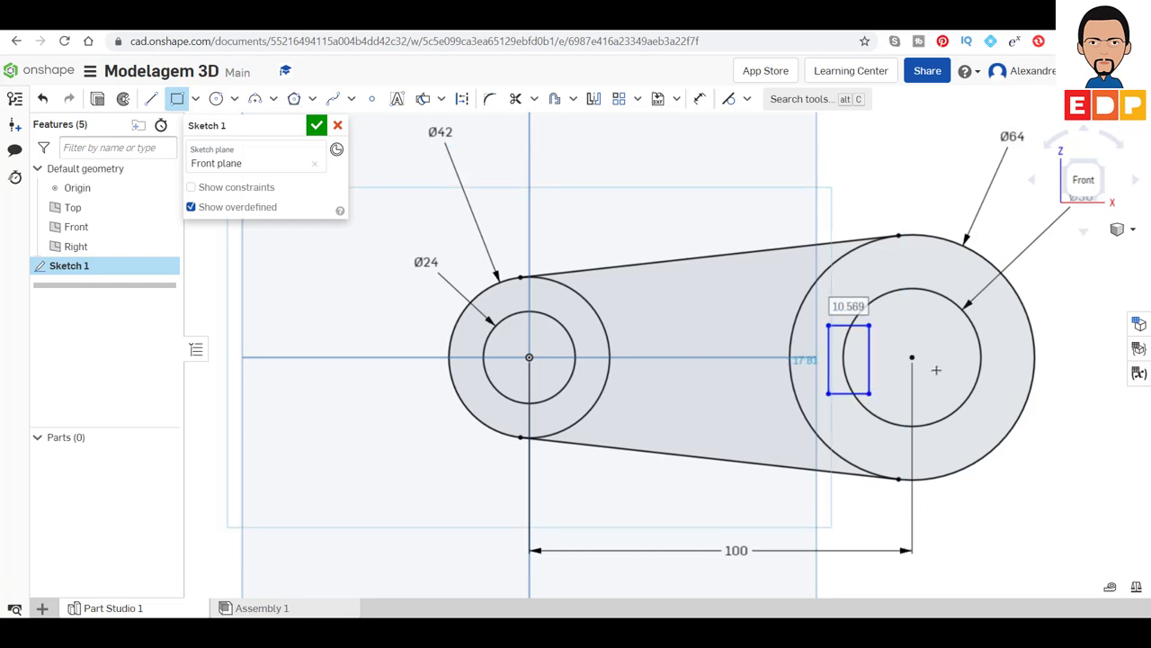
key("Escape")
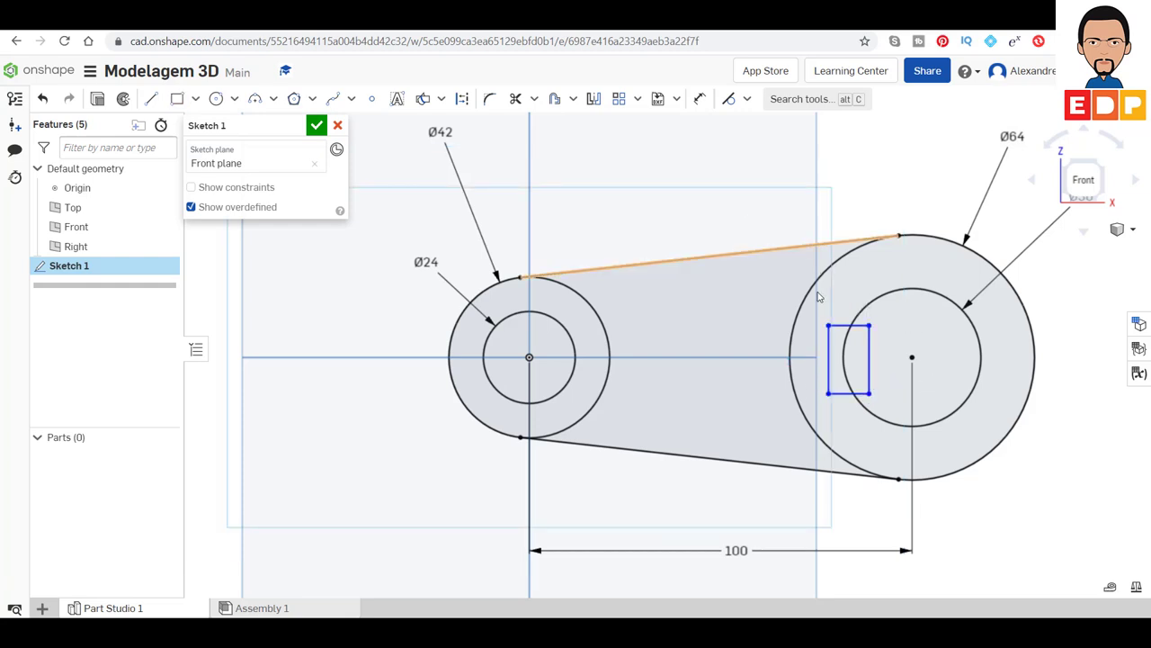
Dimension the rectangle's height to 12
left_click(701, 101)
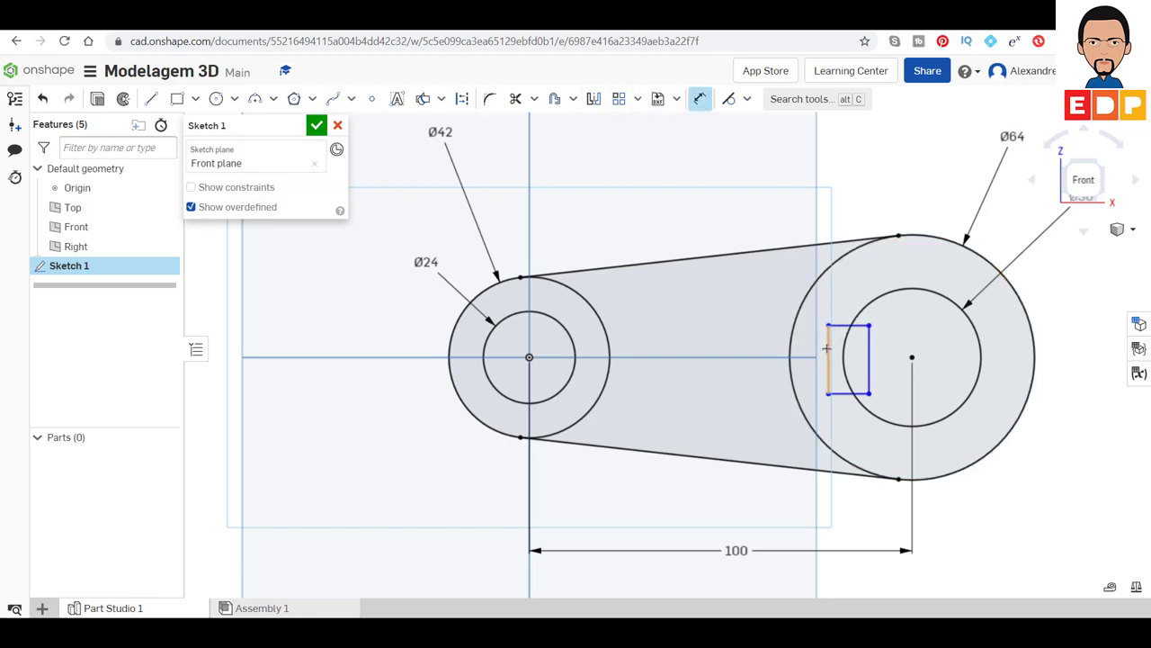
left_click(826, 347)
left_click(761, 351)
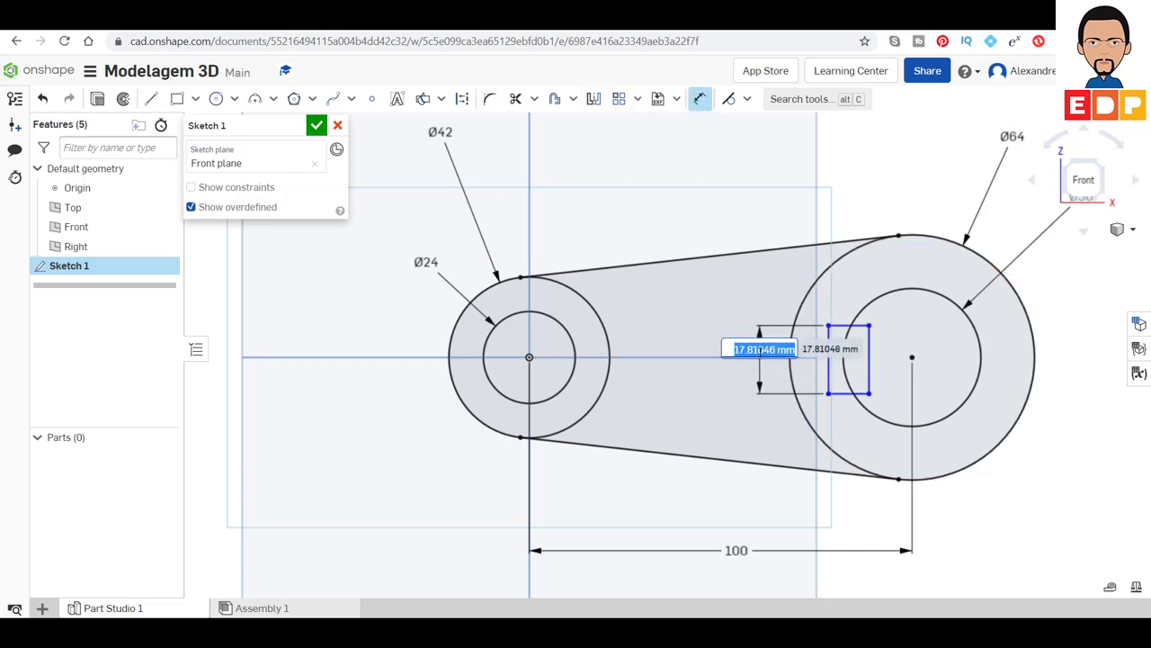
type("12")
key("Return")
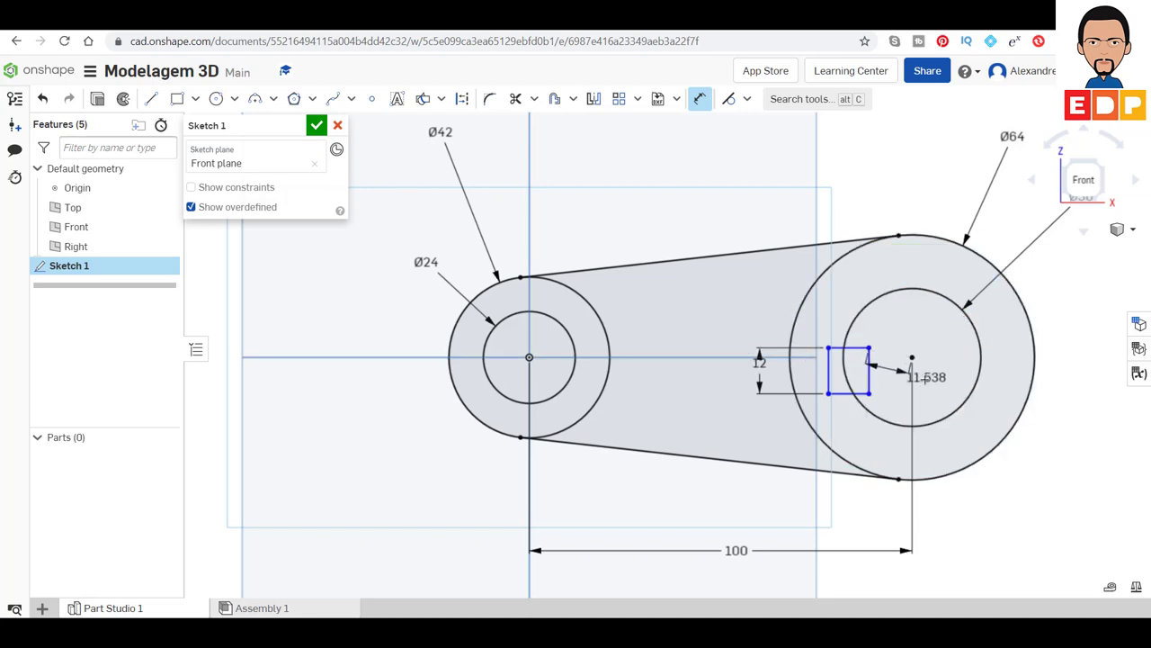
key("Escape")
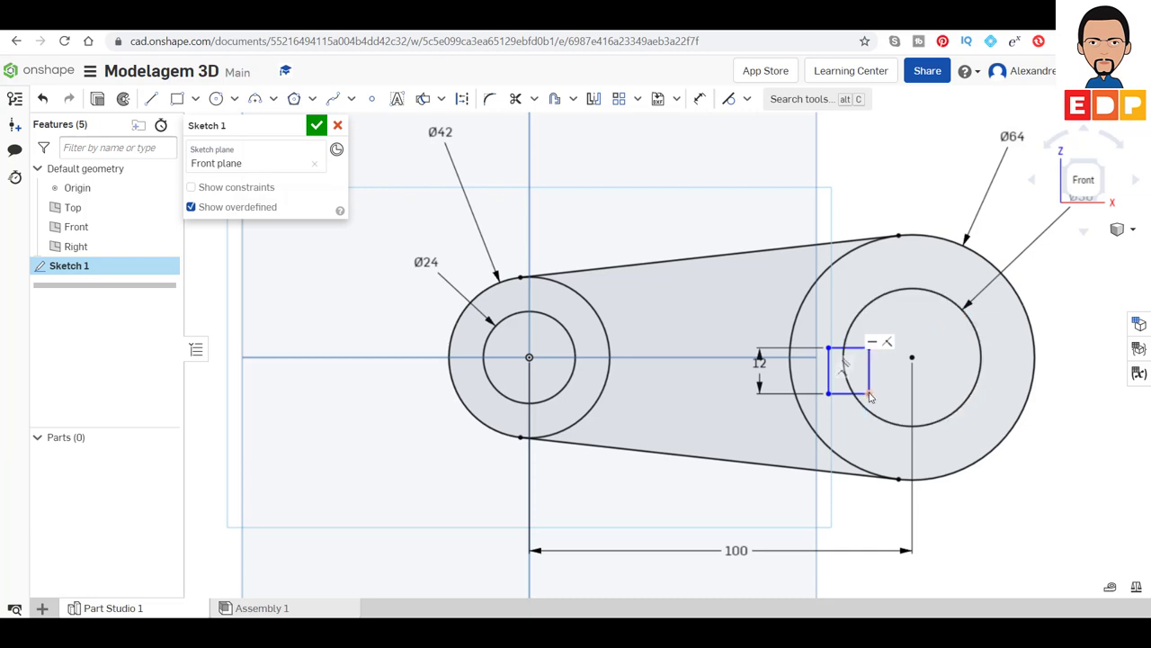
Dimension the rectangle's bottom edge 6 below the bore centre
left_click(700, 99)
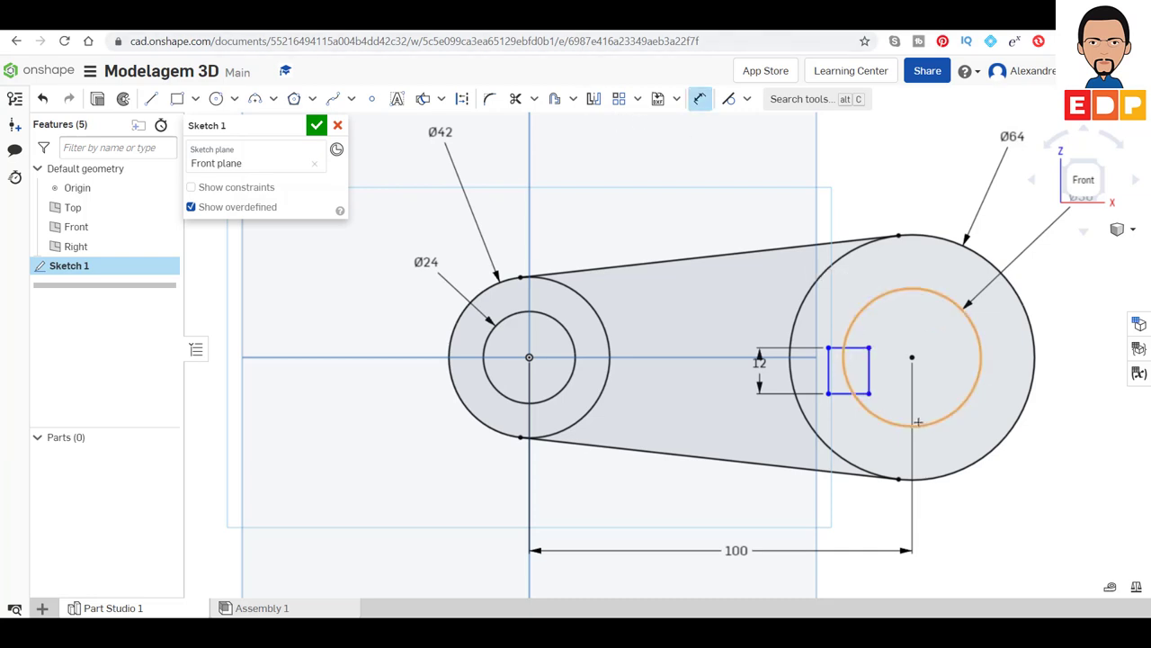
left_click(912, 359)
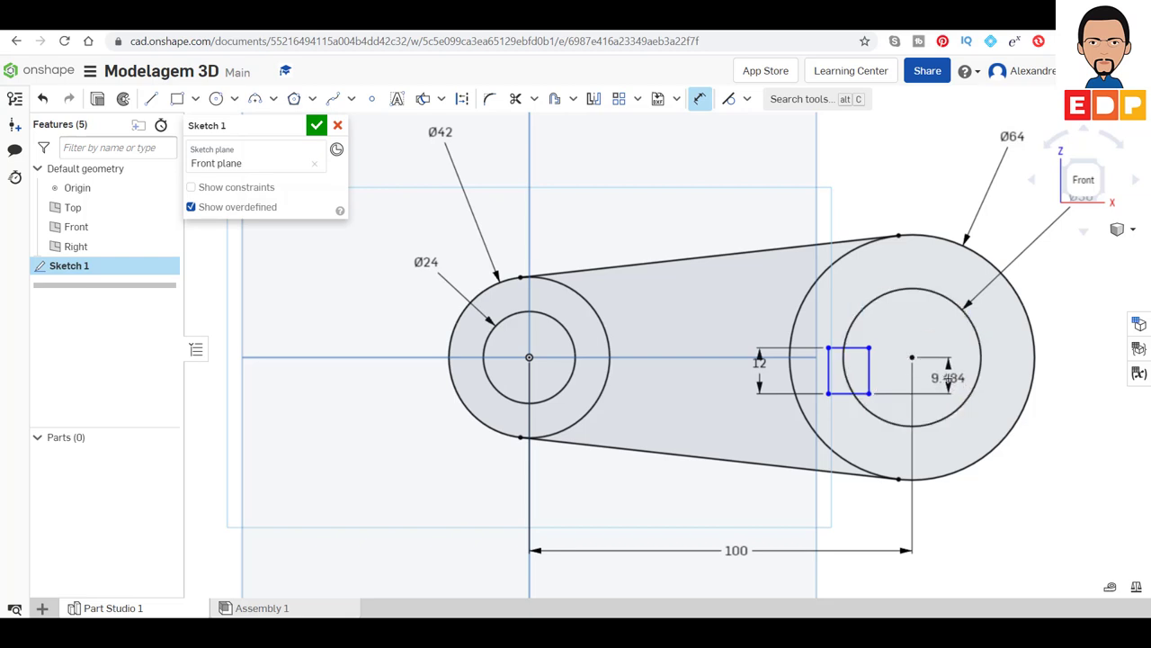
left_click(949, 379)
type("6")
key("Return")
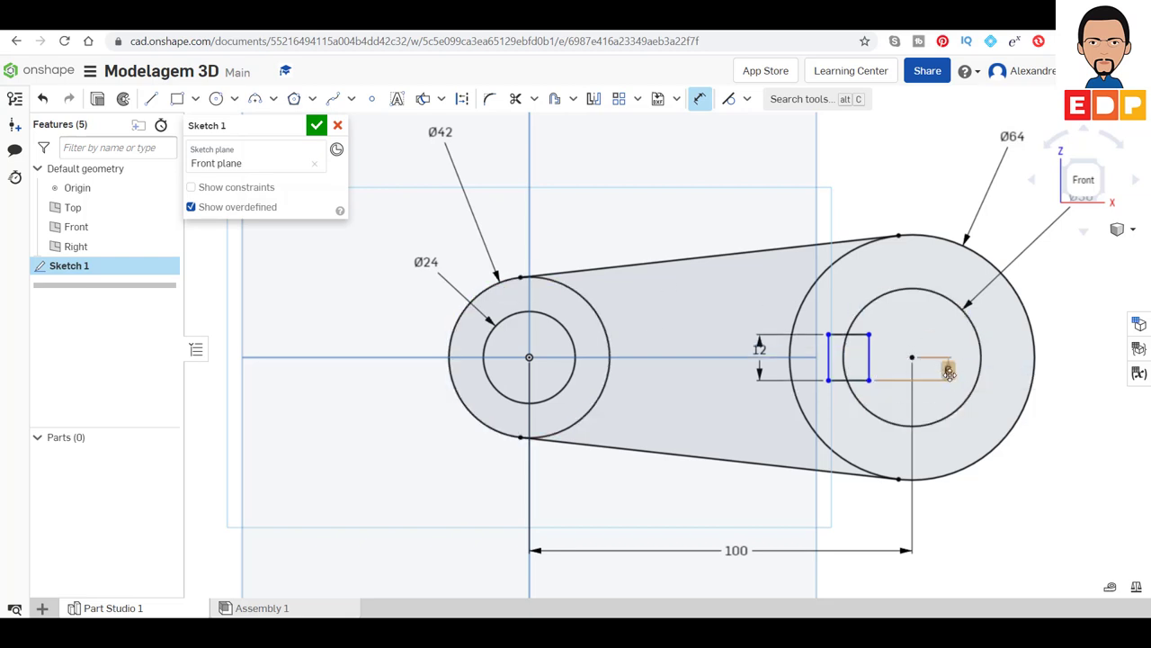
key("Escape")
left_click_drag(948, 367, 996, 475)
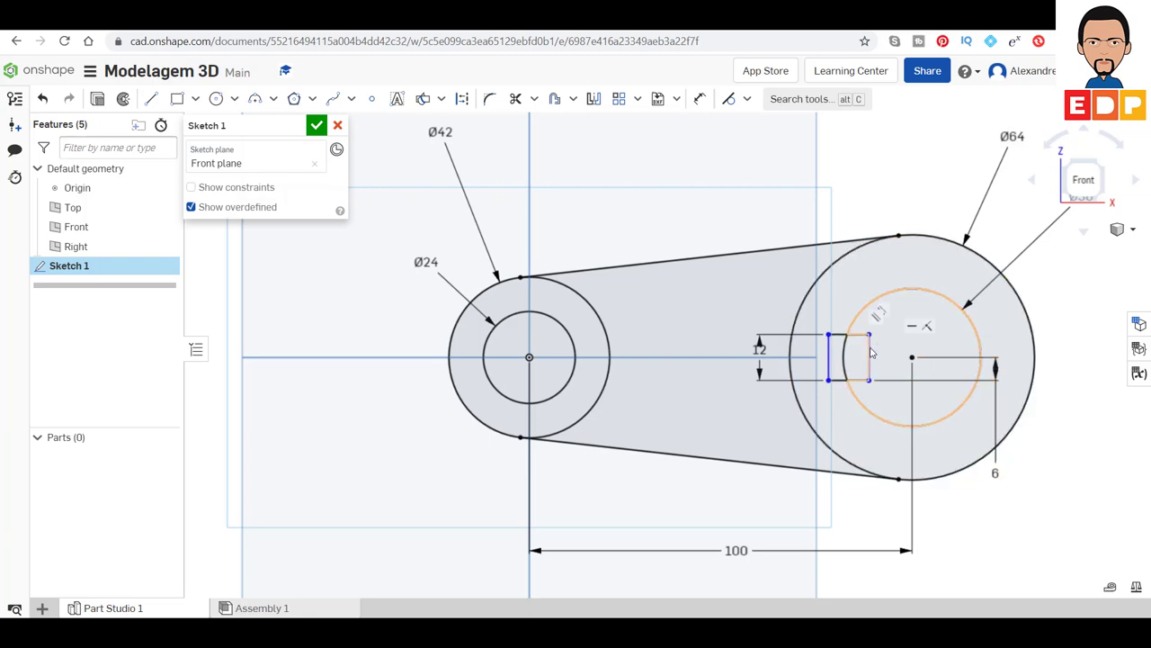
Trim the rectangle's inner edges and the bore arc between the keyway lines
left_click(514, 104)
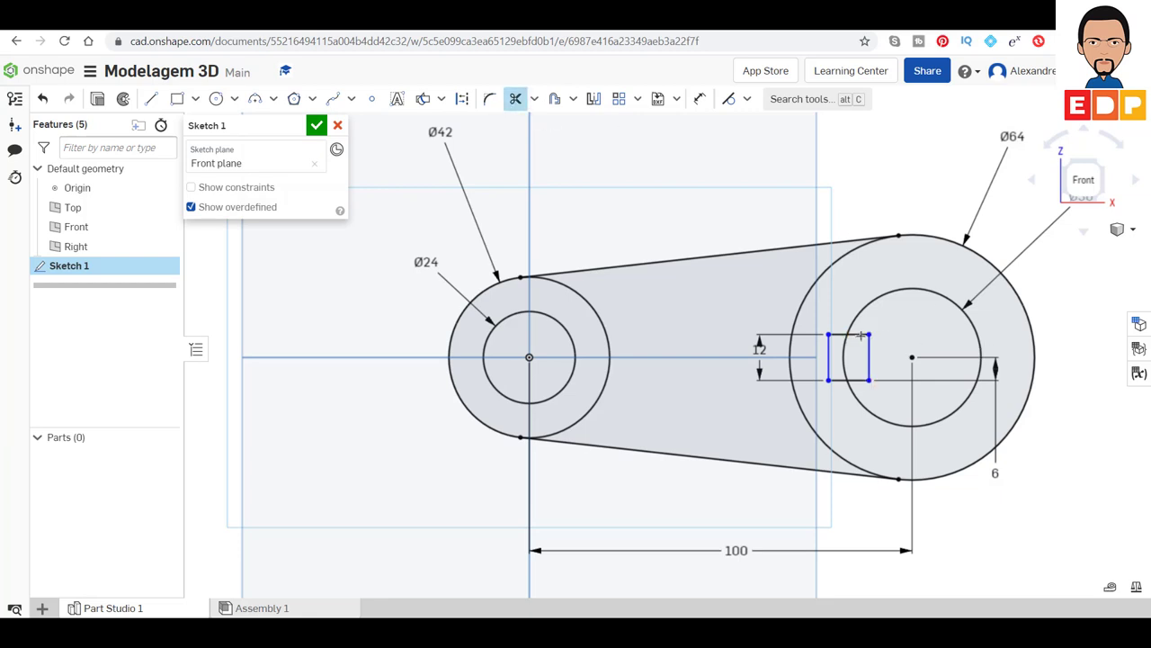
left_click(861, 335)
left_click(869, 365)
left_click(859, 379)
left_click(844, 358)
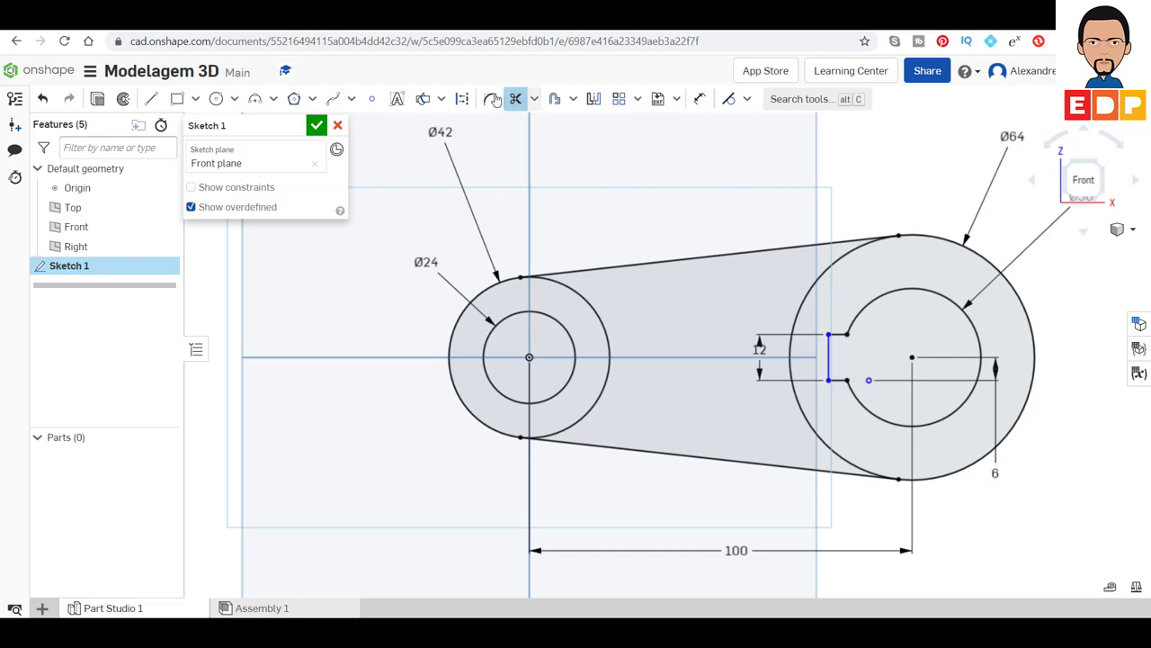
Dimension the keyway depth to 4
left_click(700, 99)
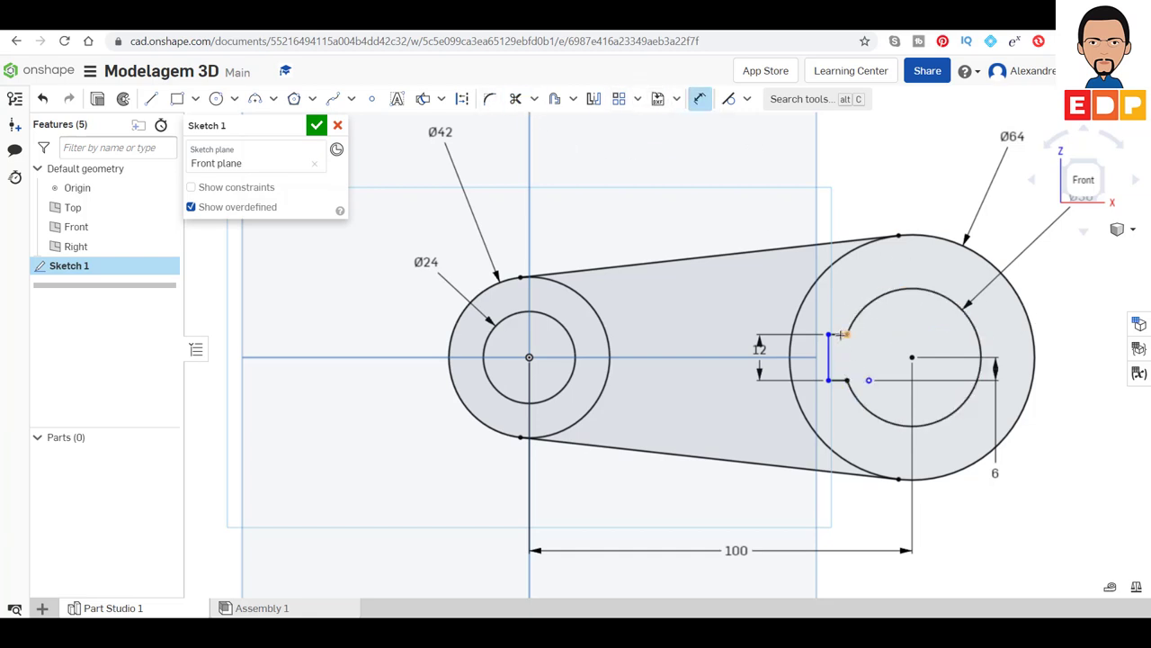
left_click(839, 335)
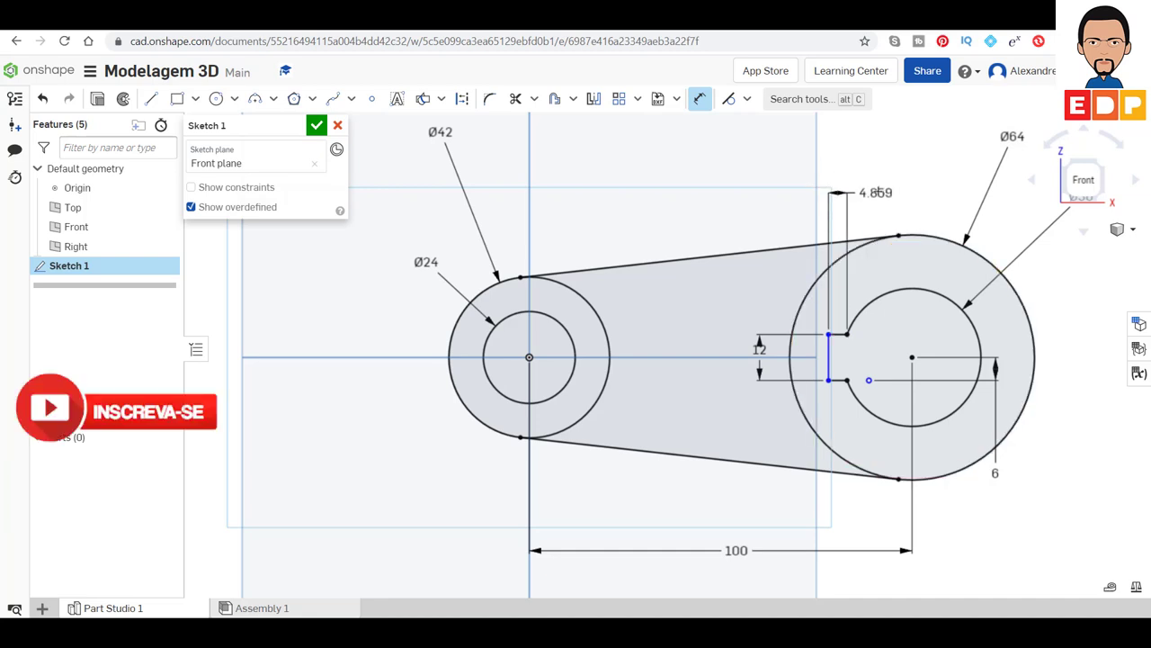
left_click(879, 190)
type("4")
key("Return")
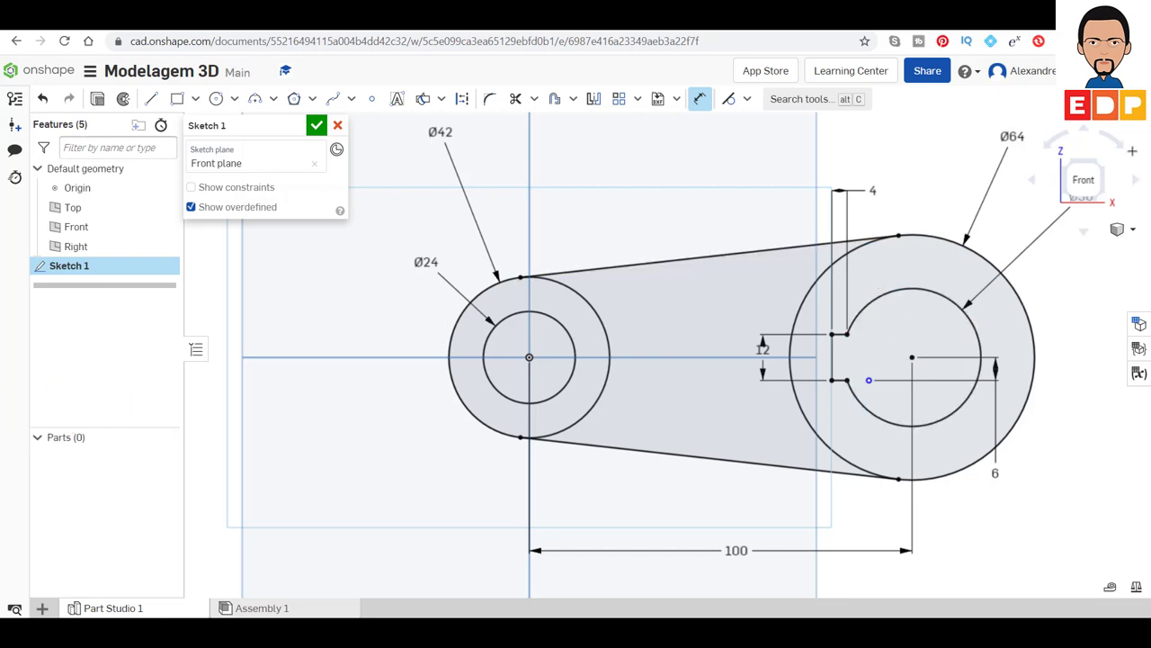
left_click(1101, 163)
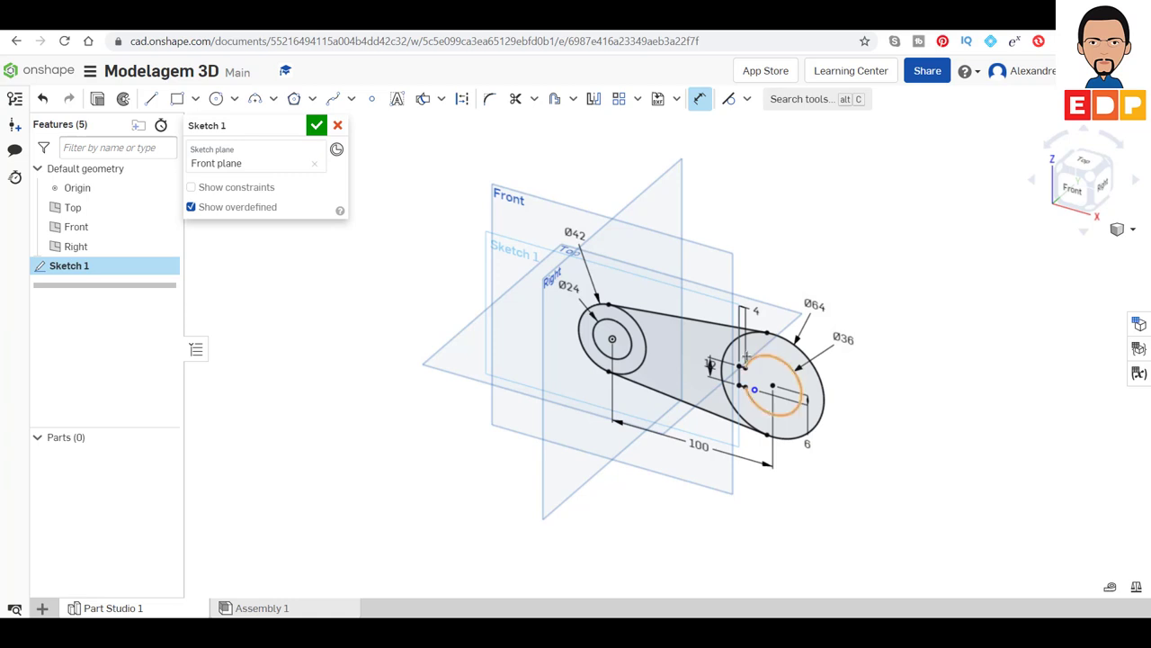
Accept Sketch 1, then hide the Top, Front and Right planes
left_click(317, 126)
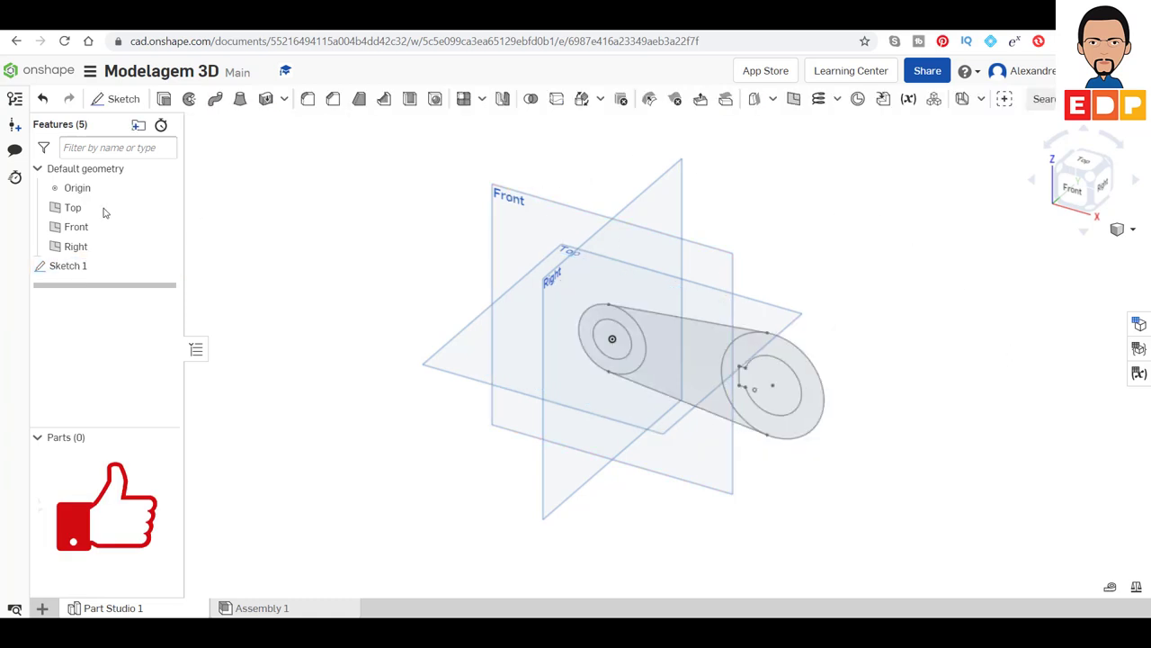
left_click(166, 208)
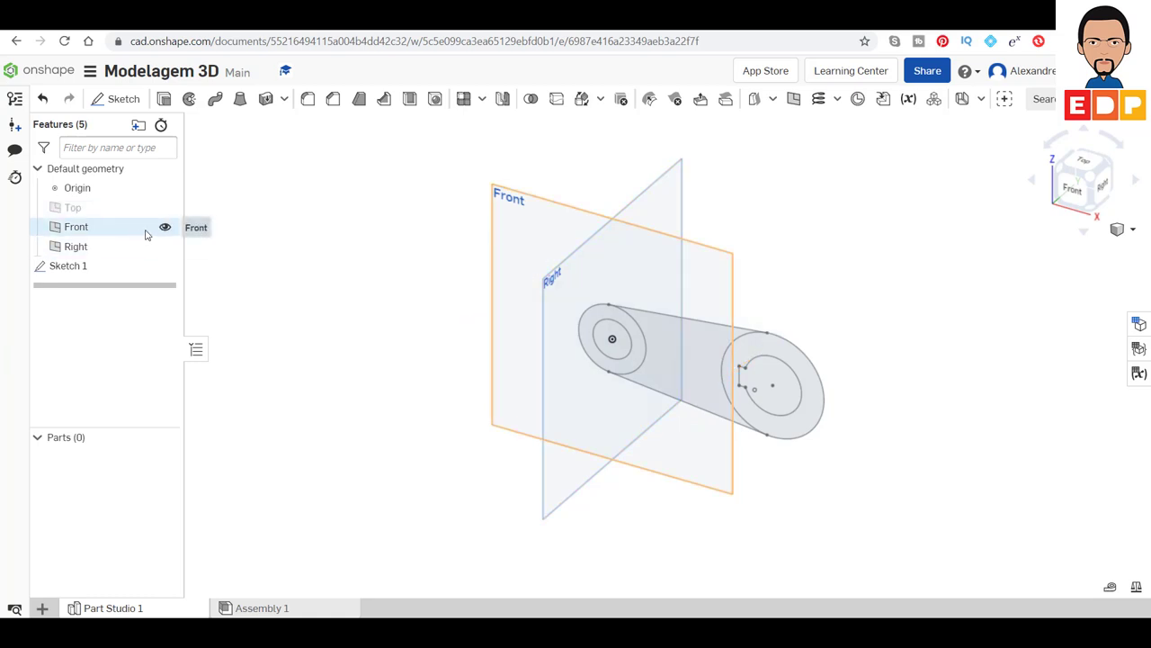
left_click(164, 229)
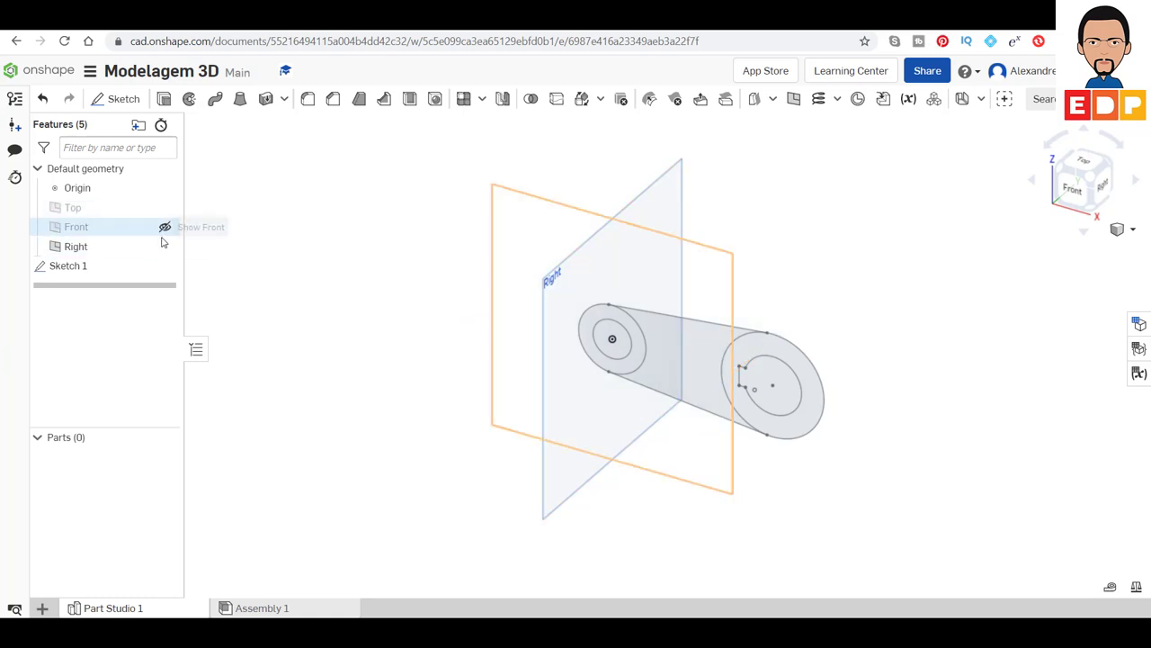
left_click(164, 246)
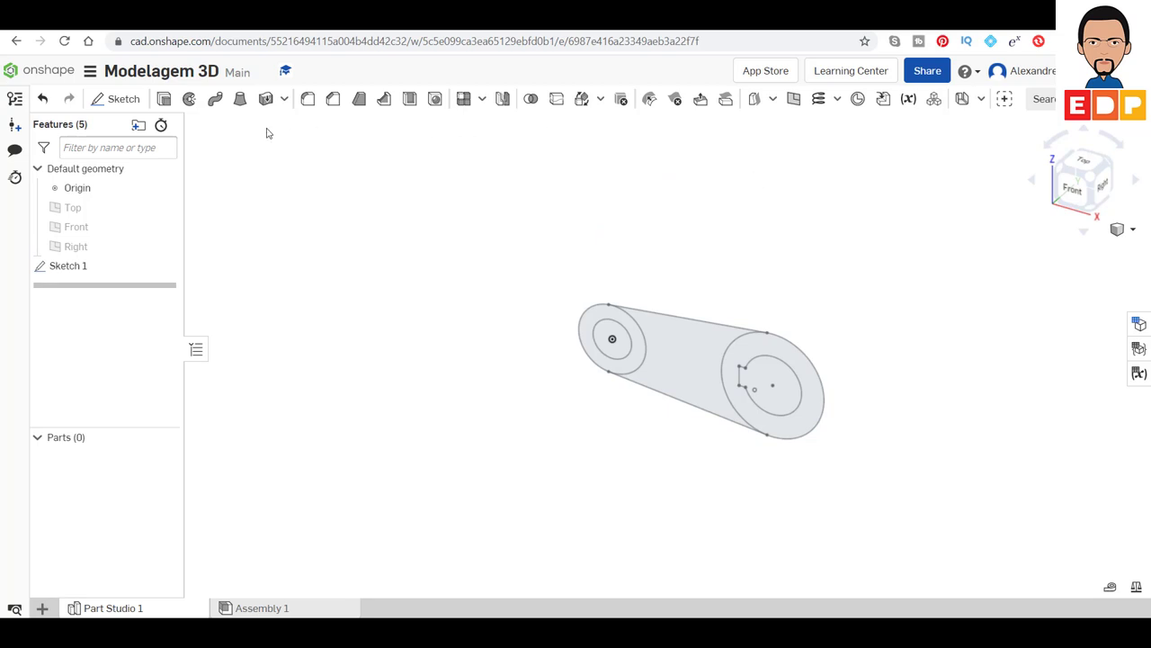
Extrude the Ø64 keyed ring region 36 mm as Extrude 1
left_click(164, 100)
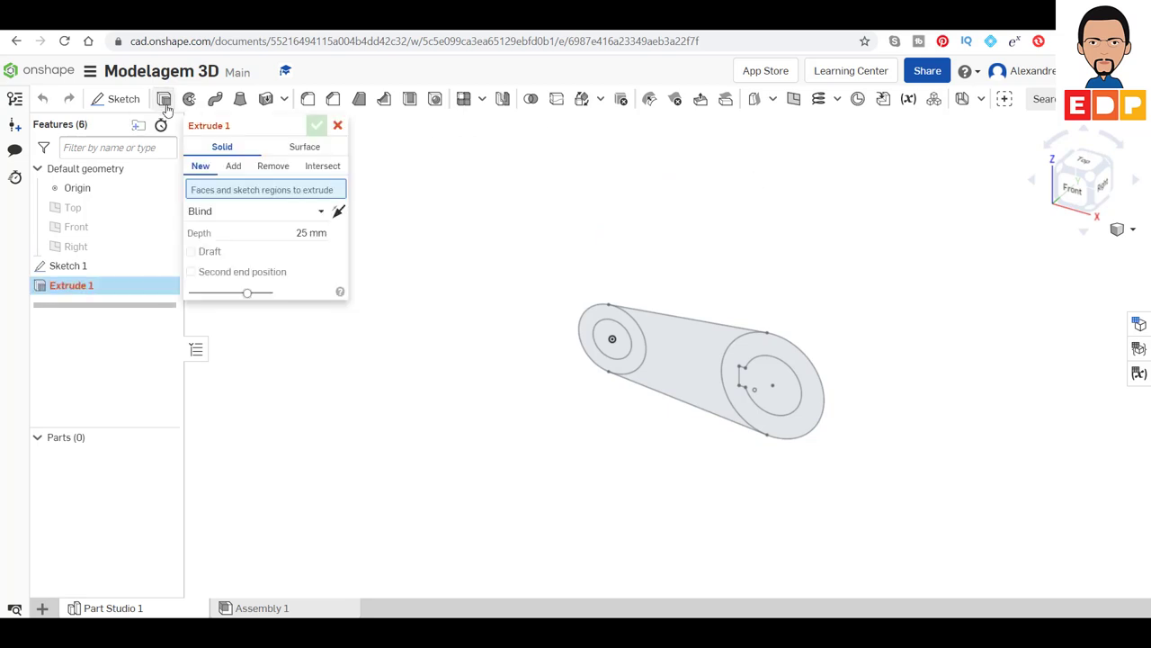
left_click(802, 436)
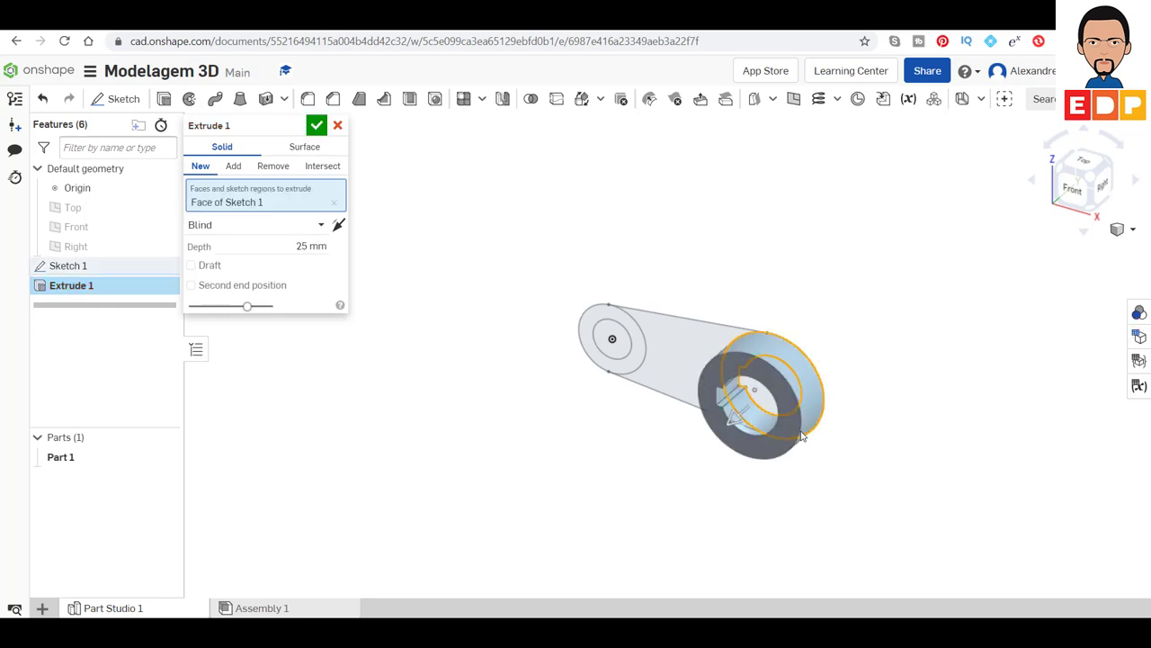
left_click(312, 245)
type("36")
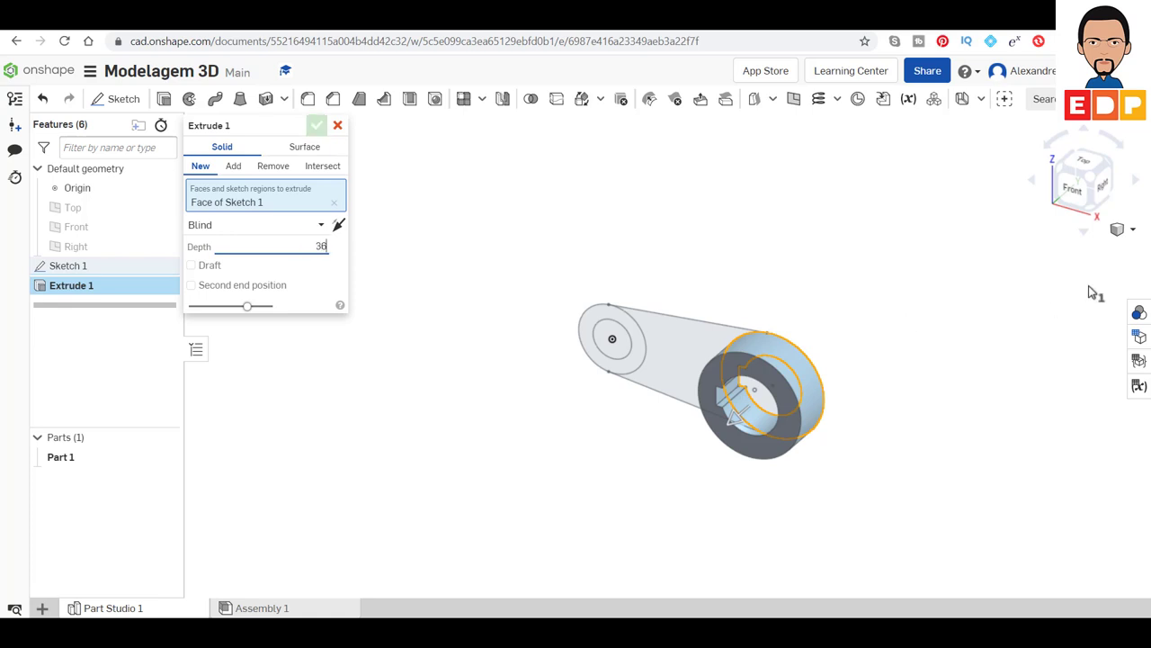
key("Return")
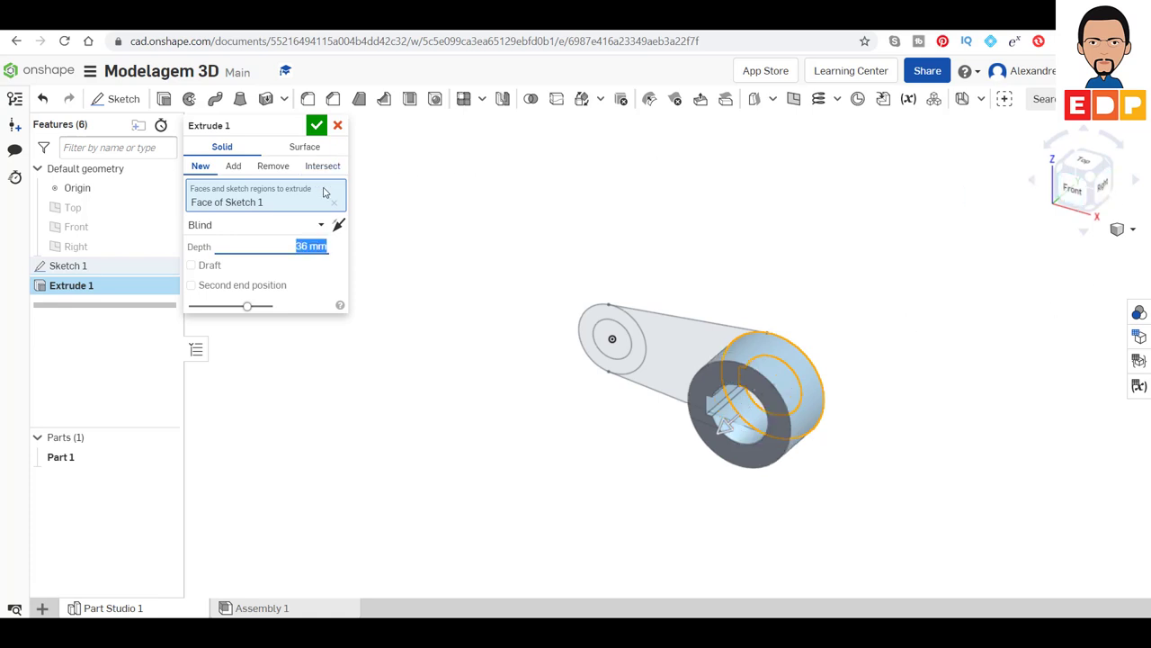
left_click(317, 127)
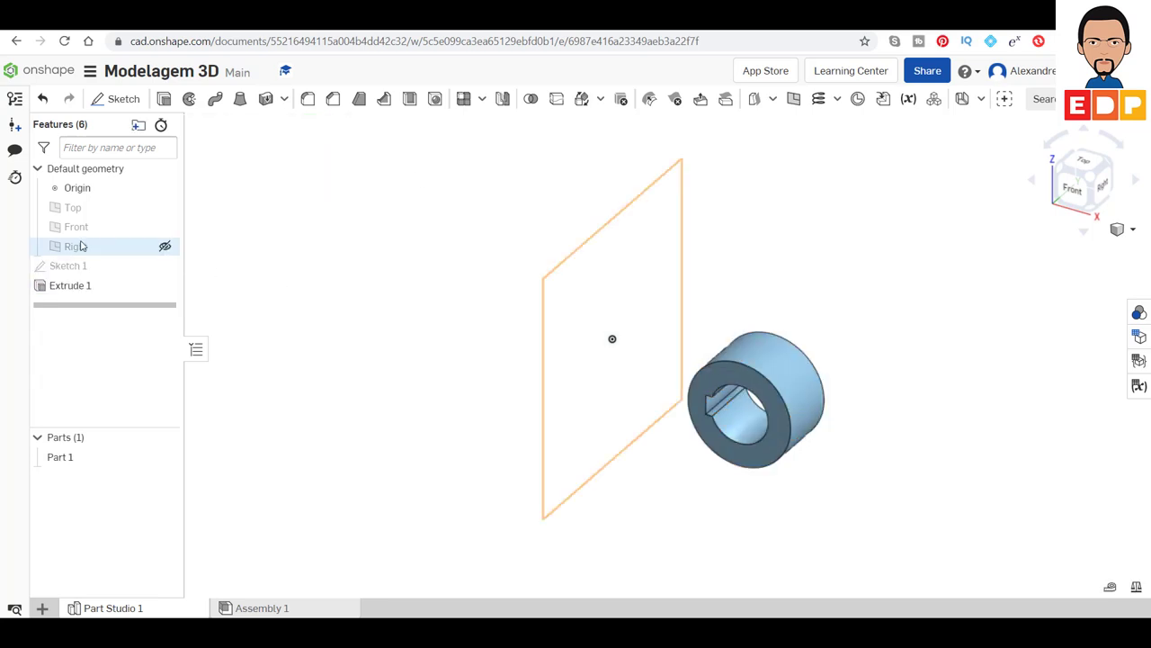
Extrude all of Sketch 1, toggling New and Add and removing Part 1 from the merge scope
left_click(71, 266)
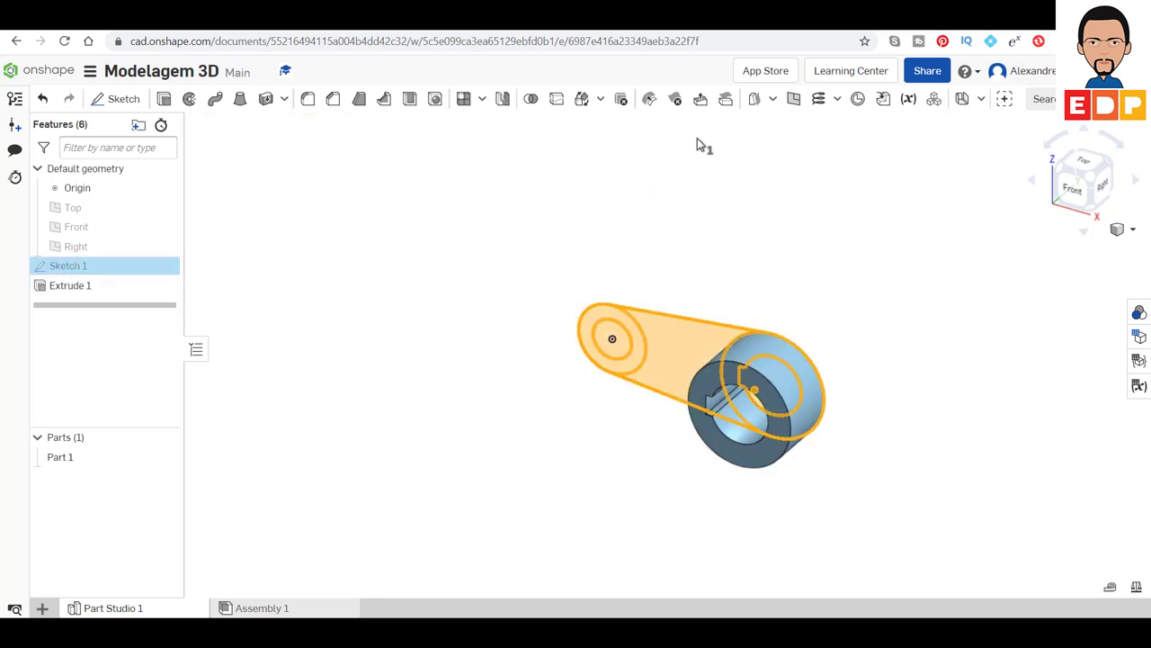
left_click(164, 99)
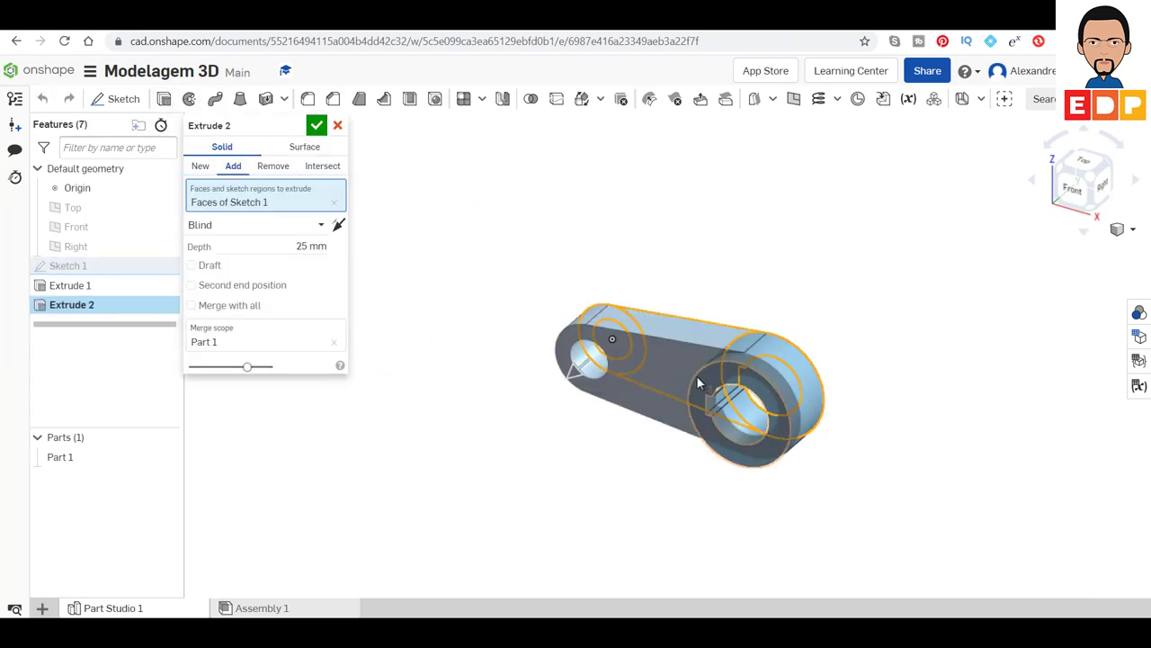
left_click(200, 165)
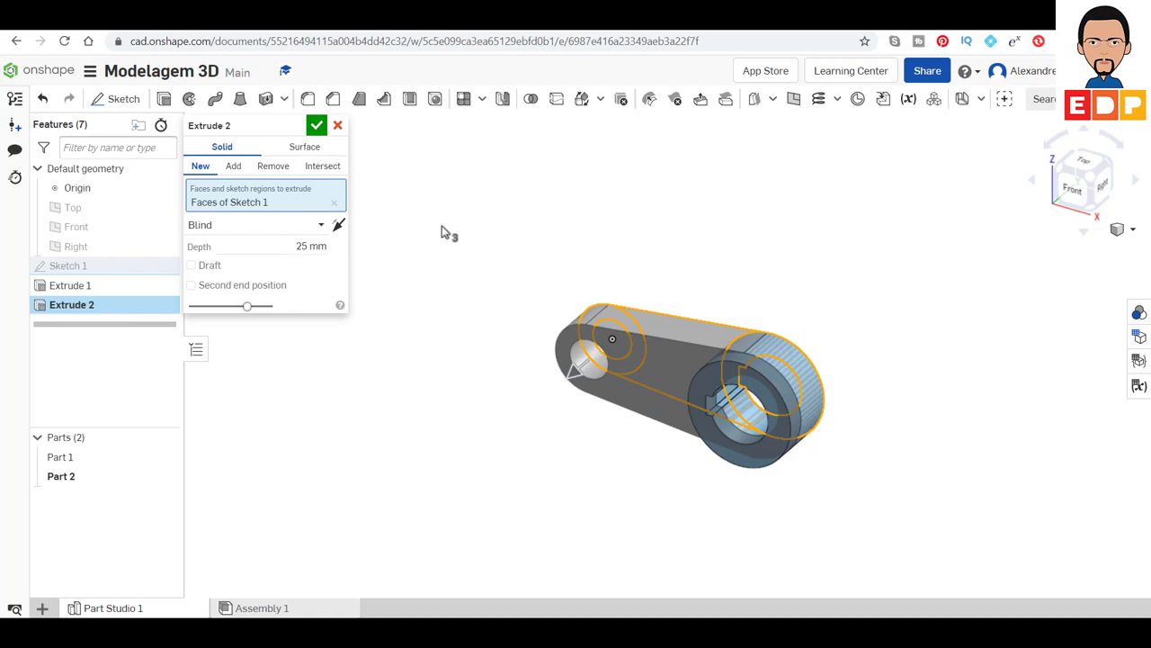
left_click(333, 202)
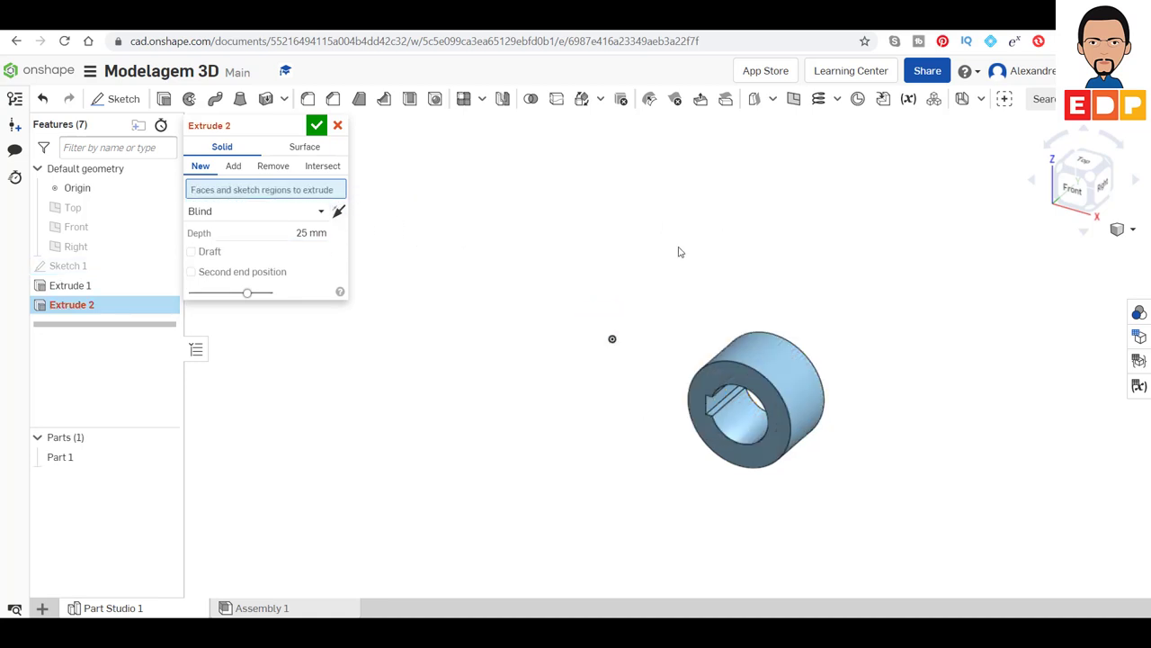
left_click(97, 267)
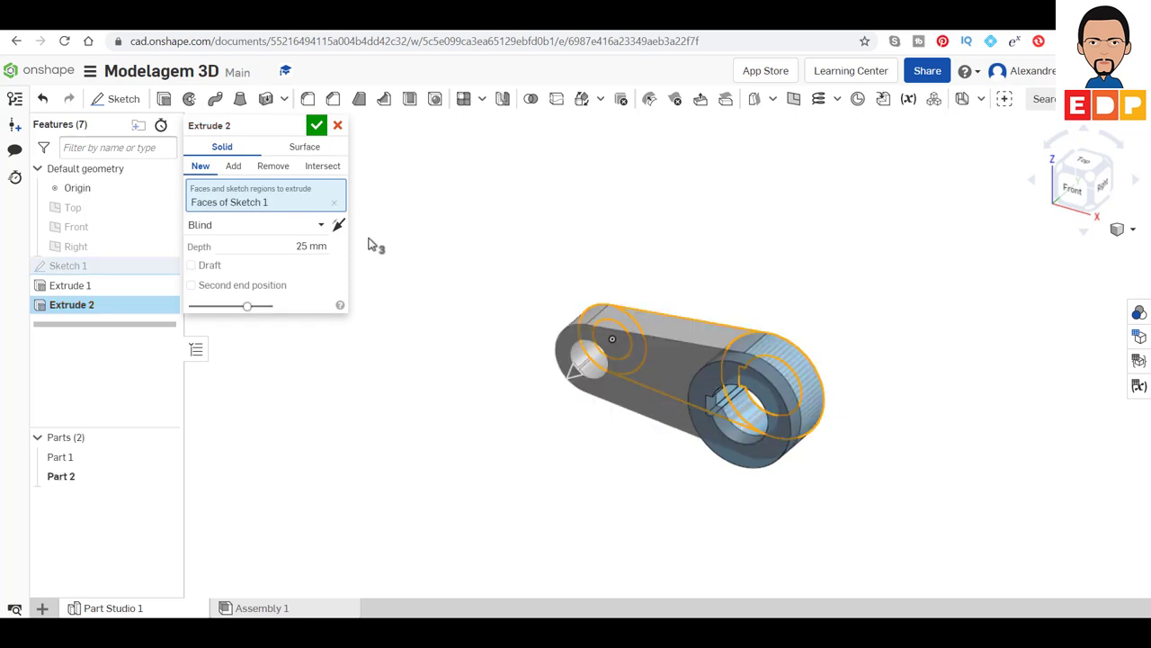
left_click(244, 167)
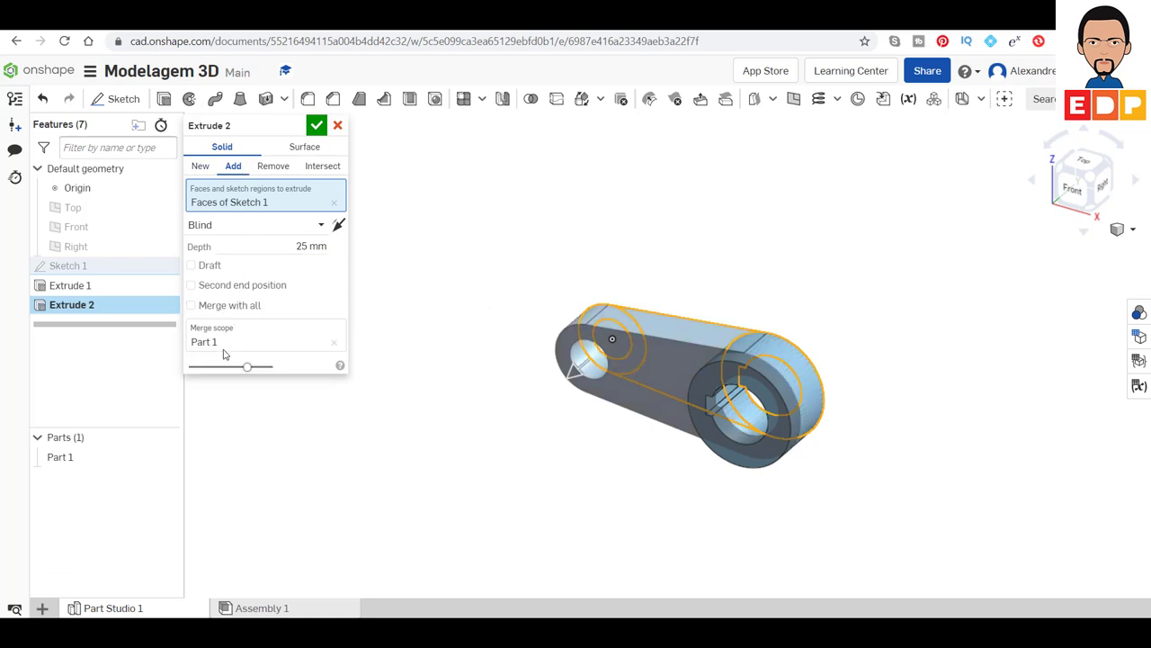
left_click(335, 344)
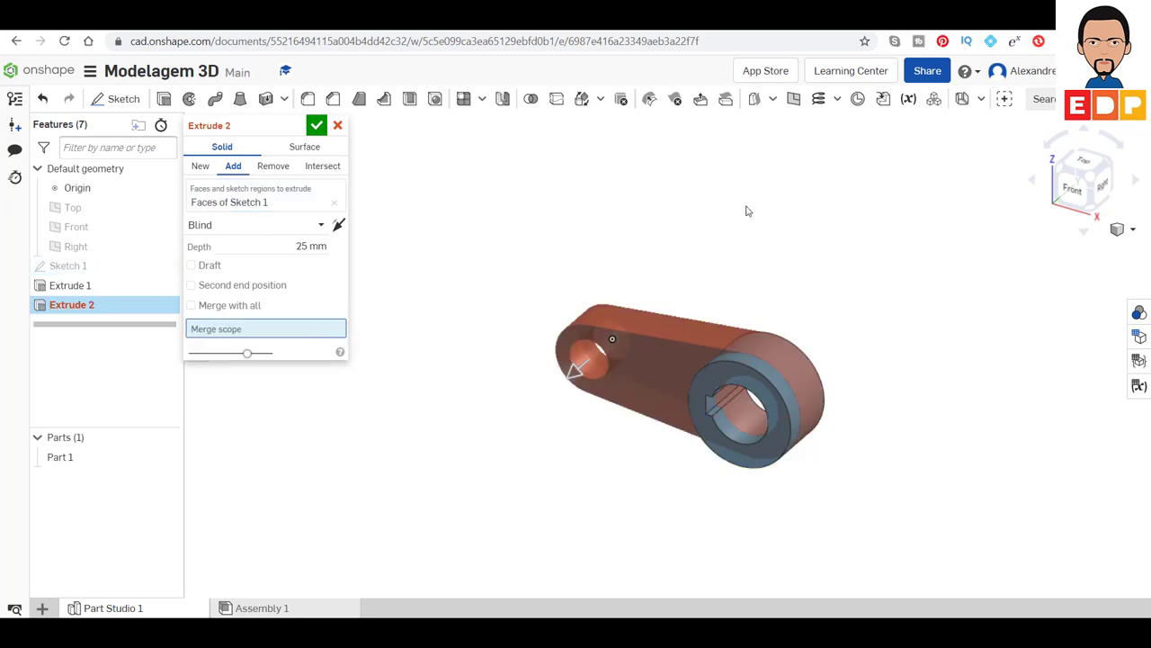
left_click(200, 166)
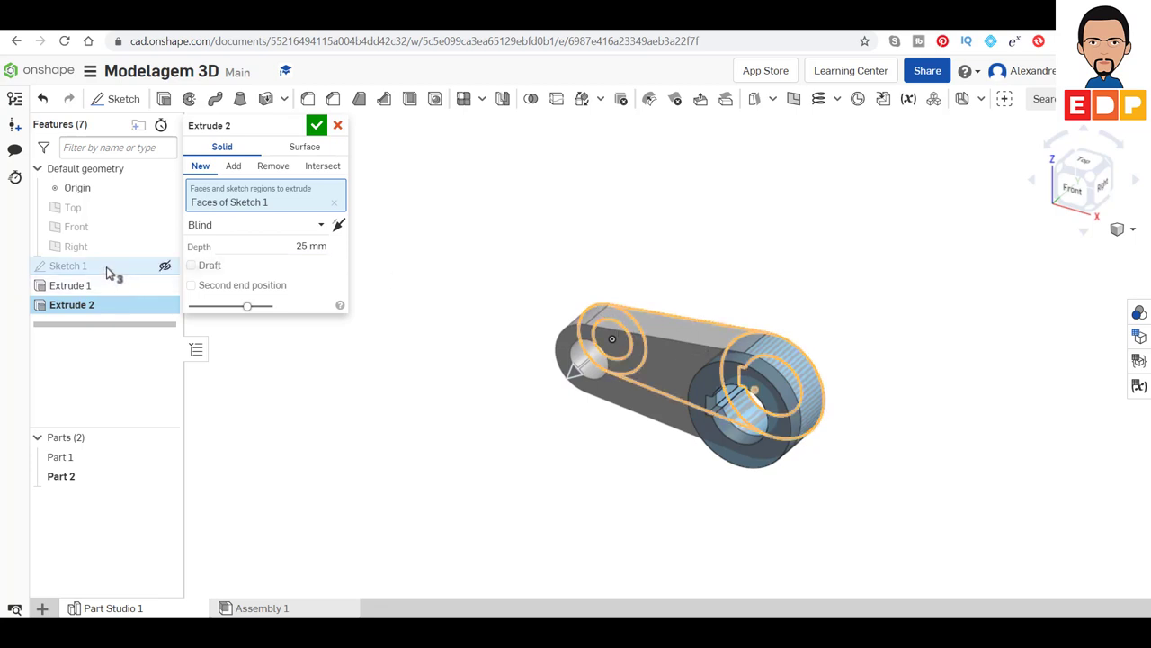
Show Sketch 1 again and extrude the small ring around the left hole 24 mm as Extrude 2
left_click(164, 268)
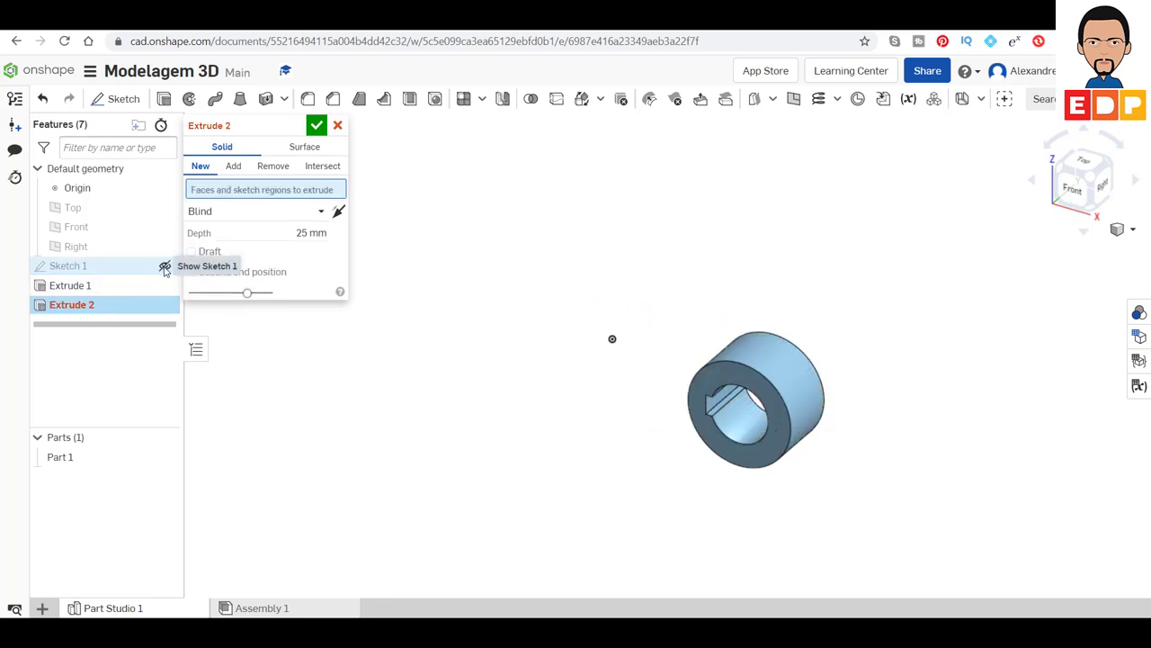
left_click(164, 267)
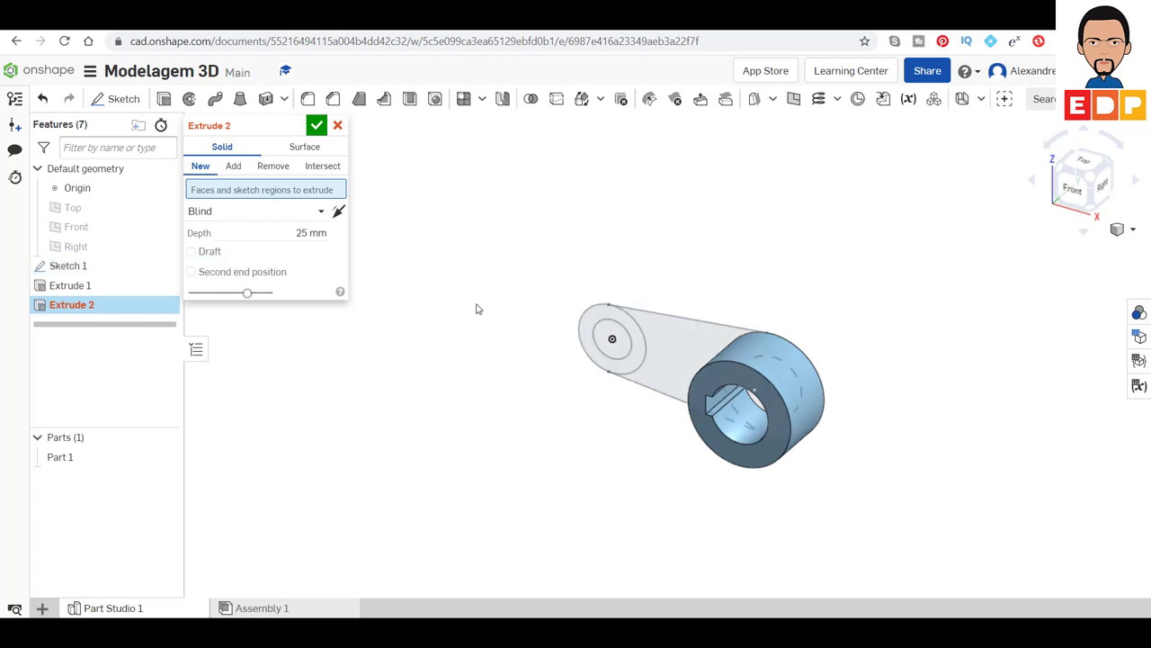
left_click(606, 324)
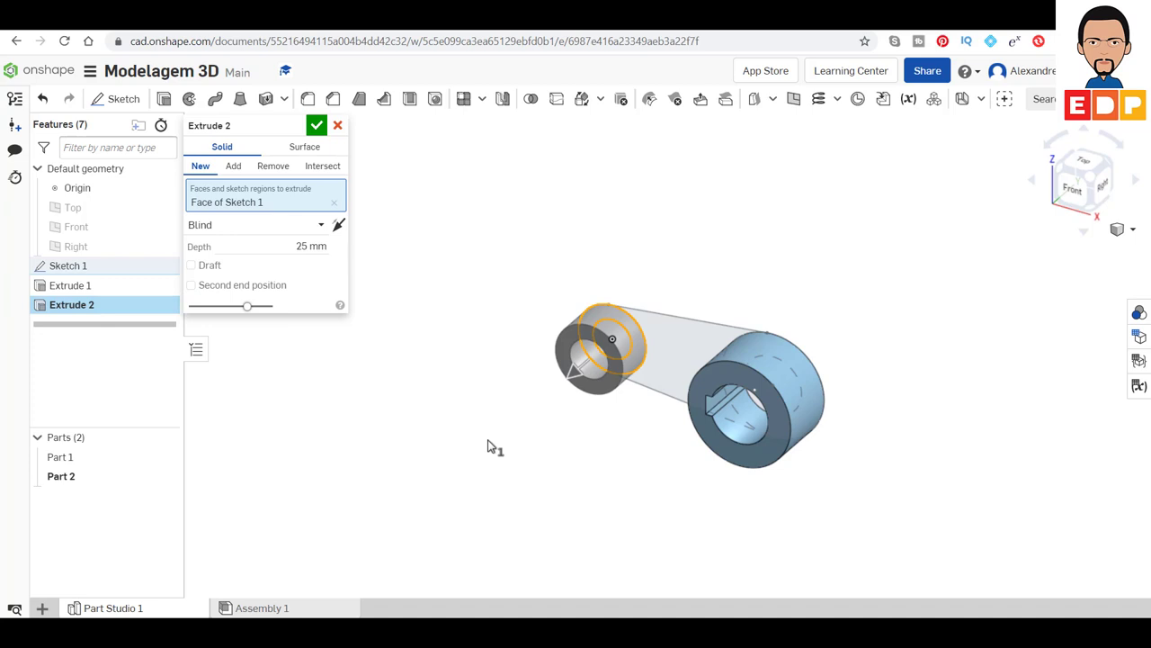
left_click(311, 246)
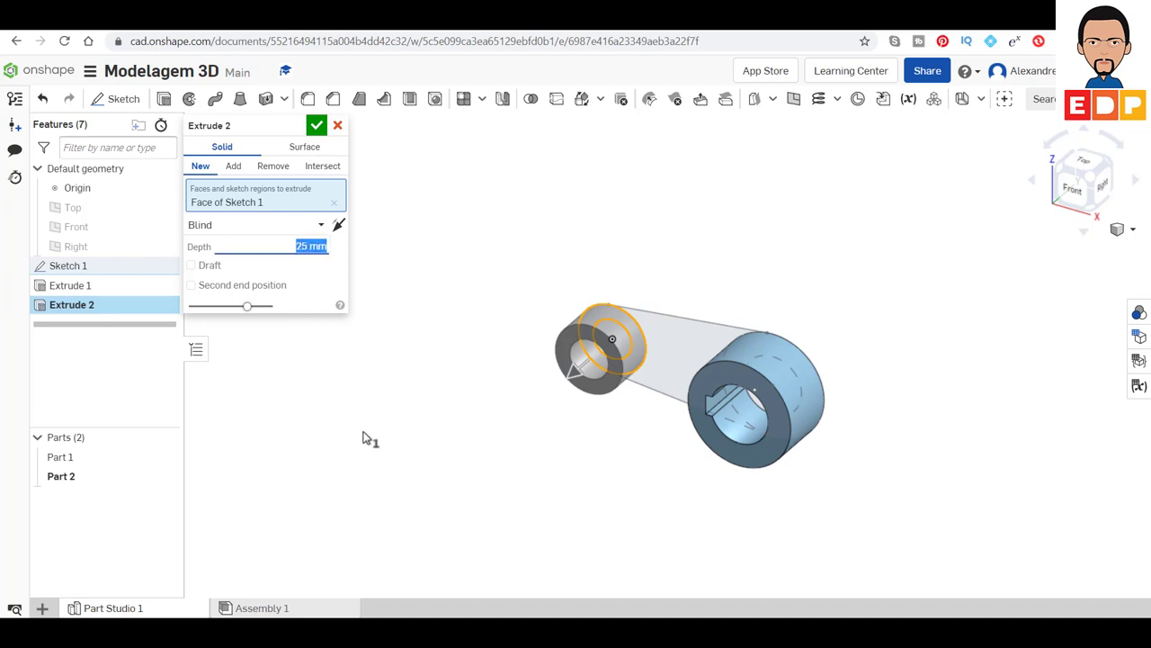
type("24")
key("Return")
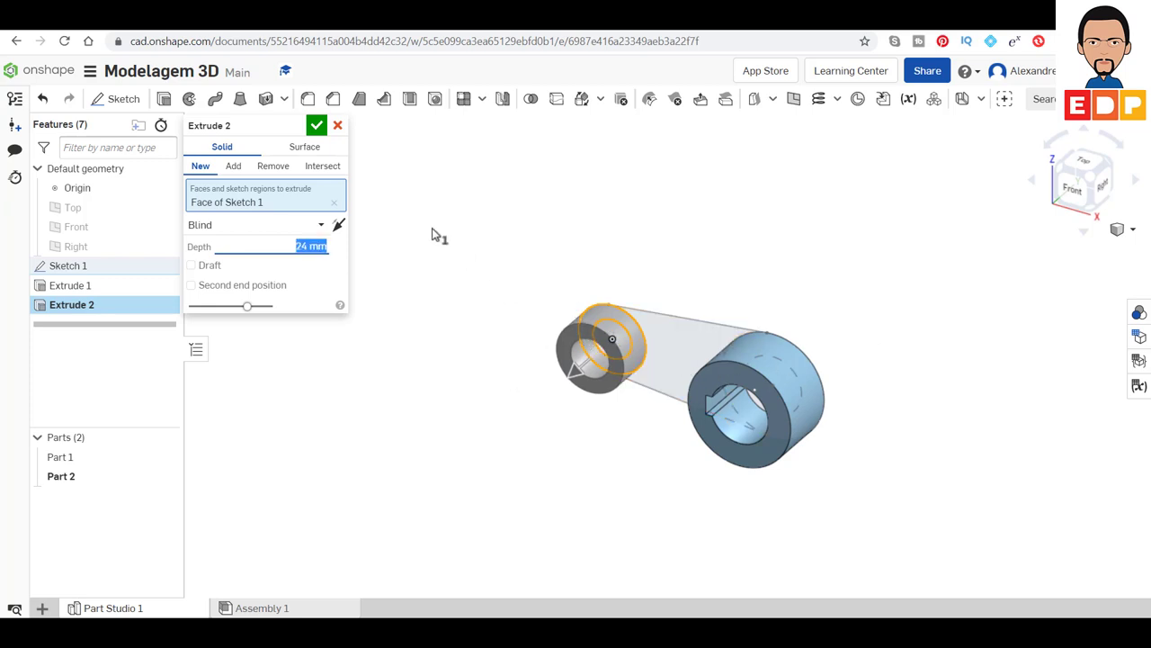
left_click(317, 128)
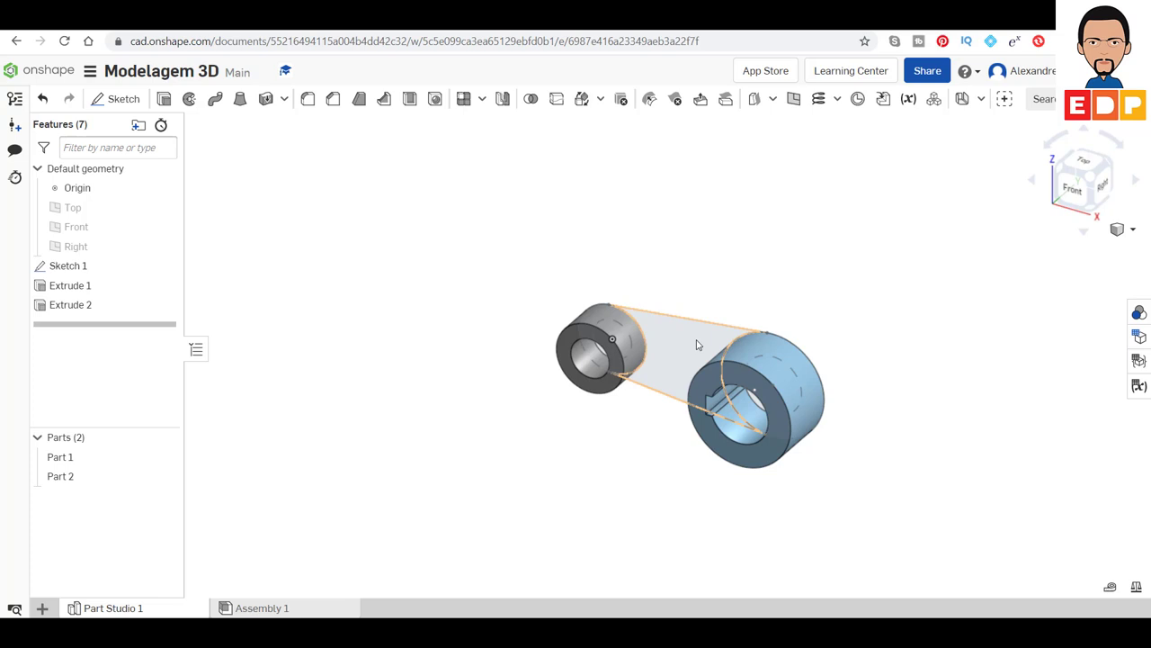
Extrude the connecting web region 12 mm in a new Extrude 3, set to Add
left_click(165, 98)
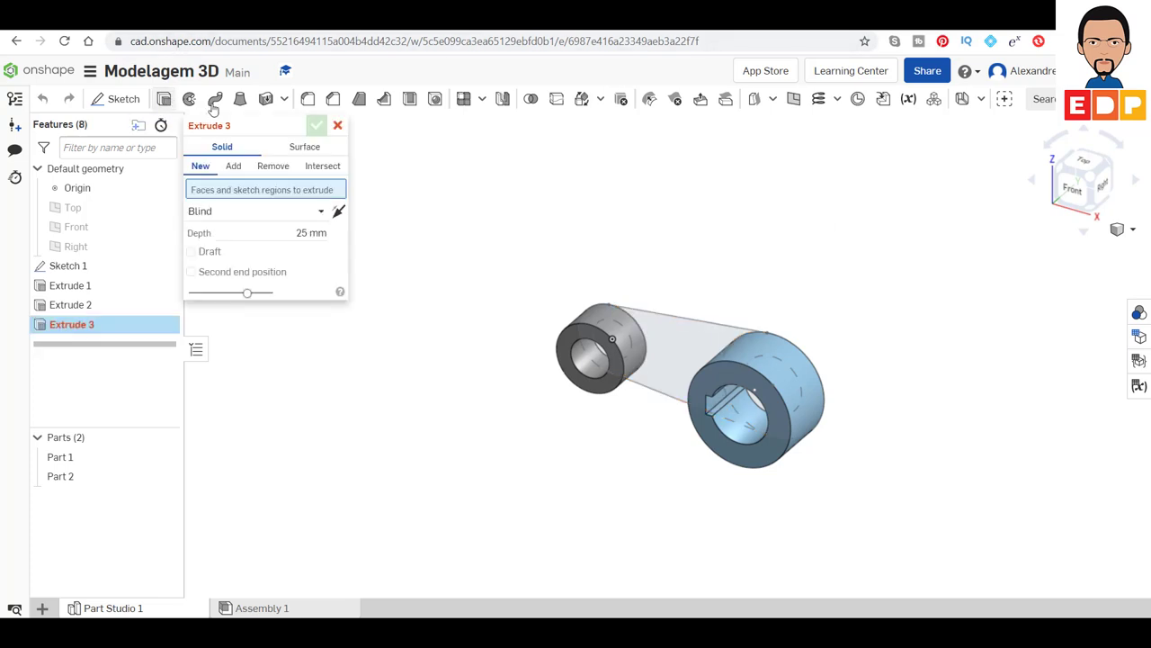
left_click(688, 342)
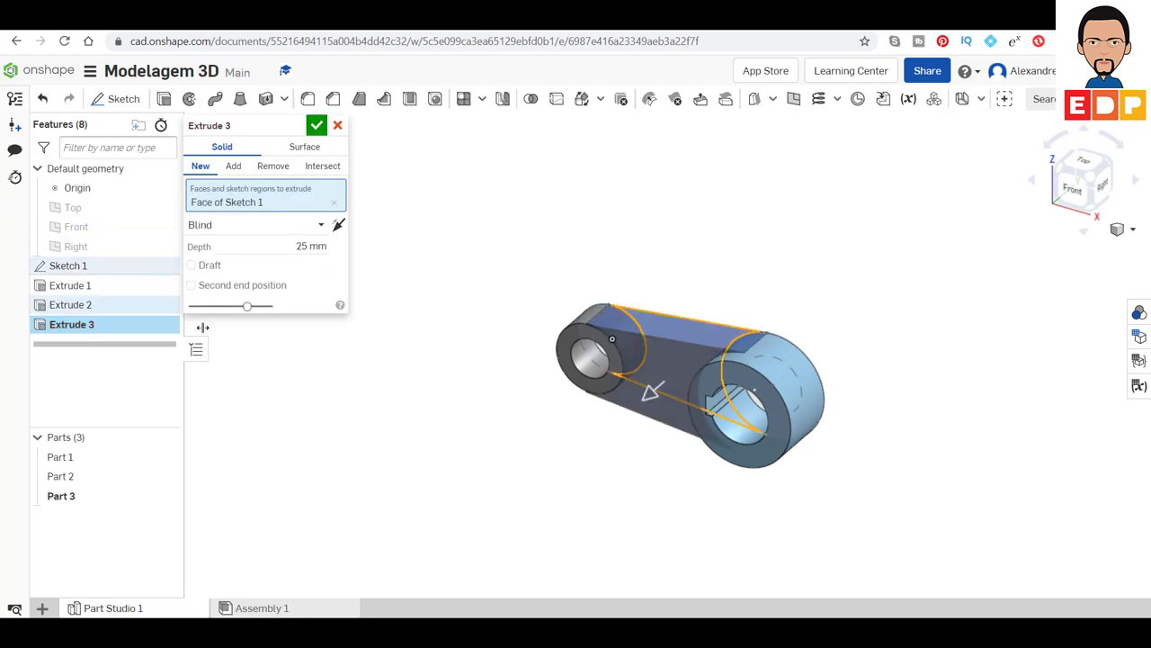
left_click(306, 247)
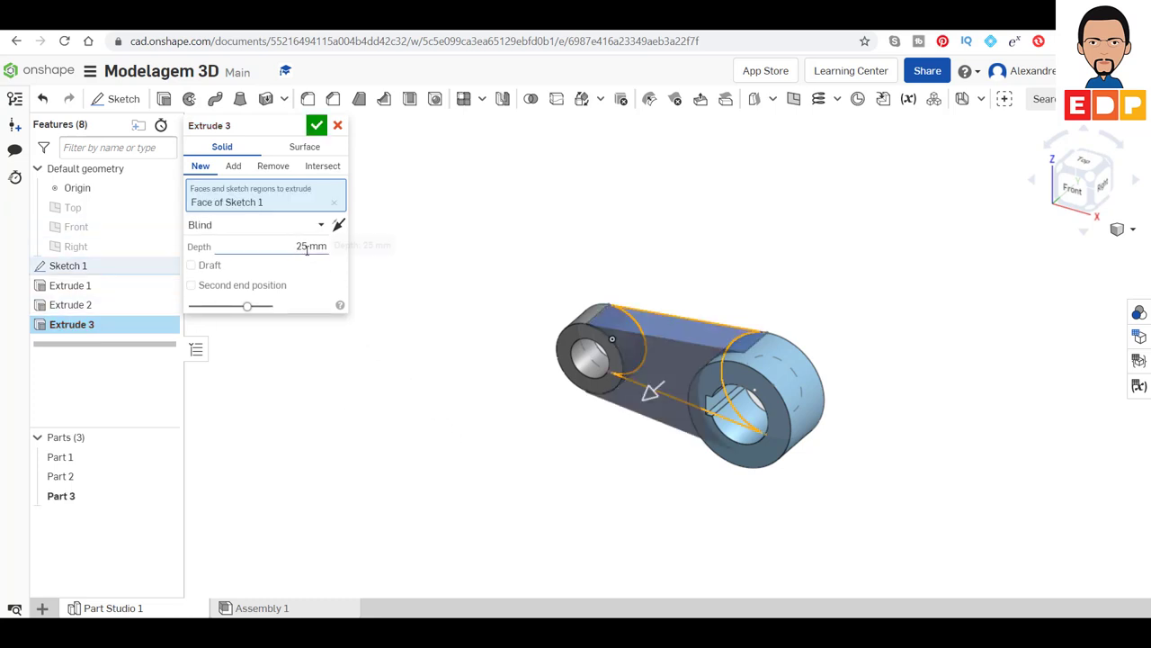
type("12")
key("Return")
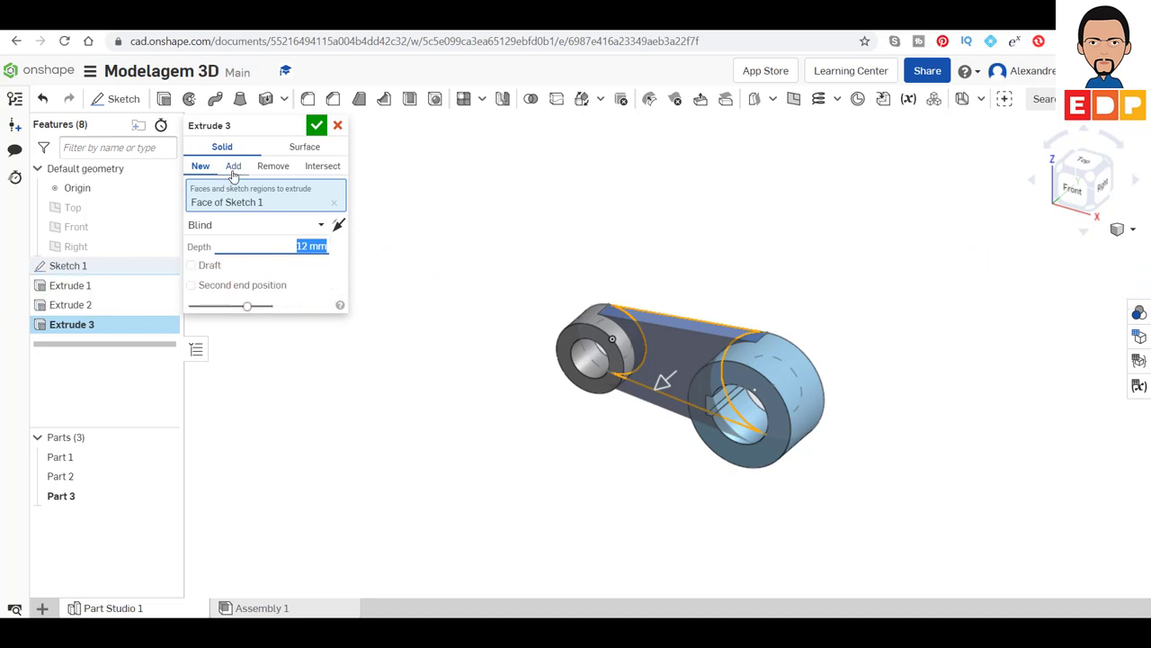
left_click(233, 165)
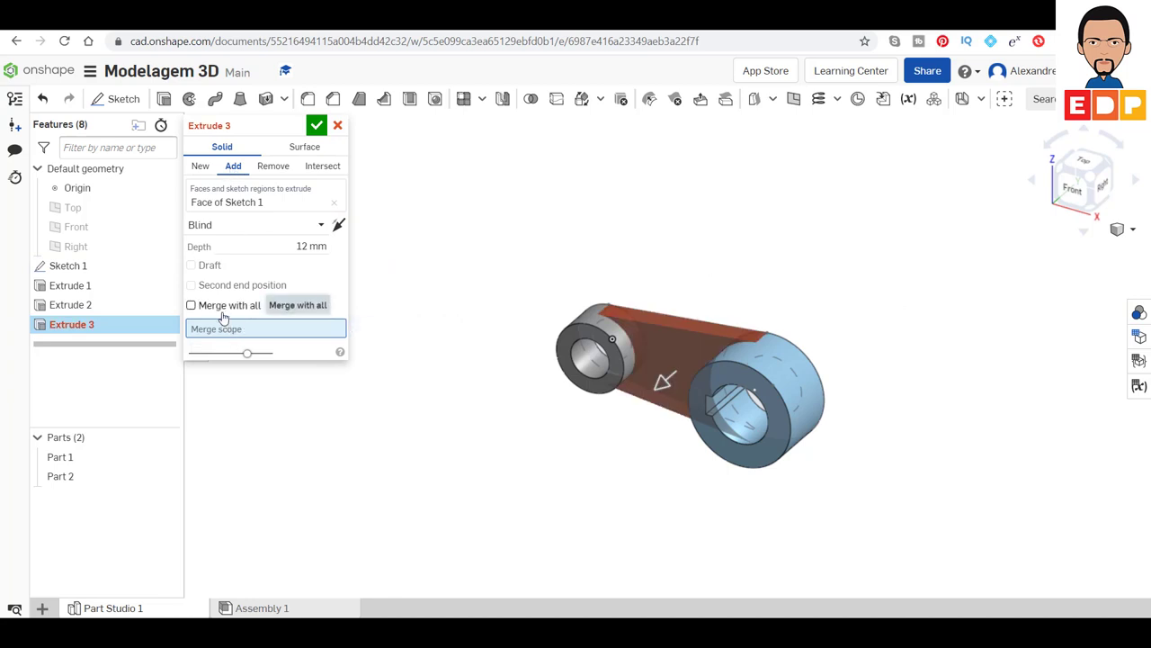
Enable Merge with all, briefly compare New against Add, keep Add and commit Extrude 3
left_click(223, 310)
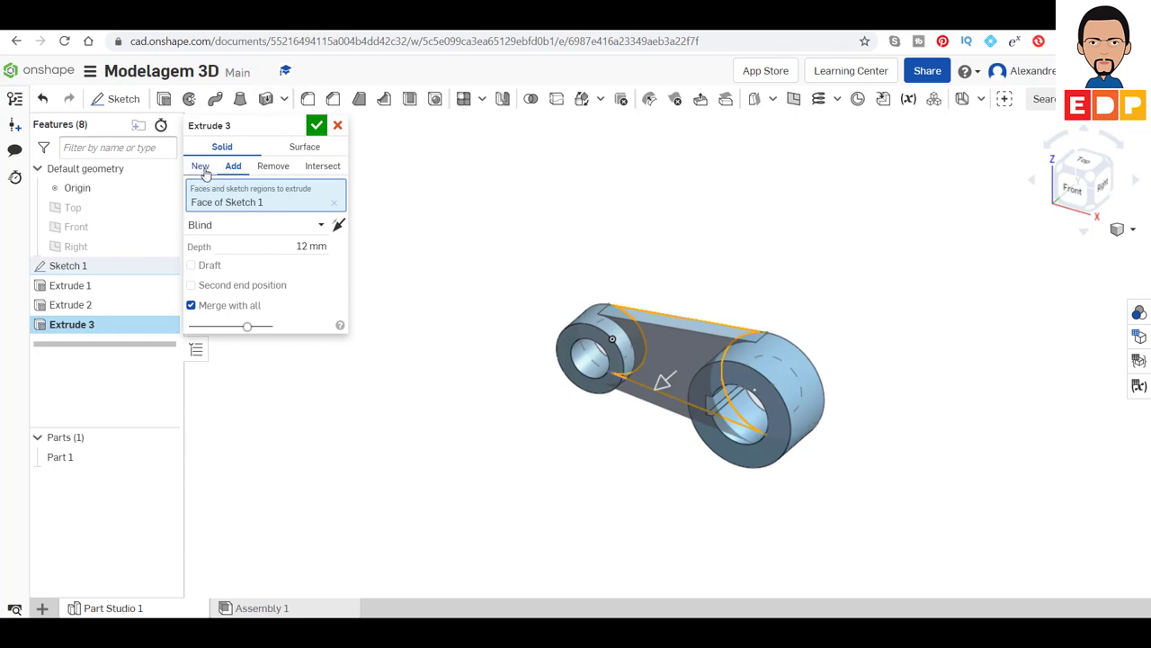
left_click(202, 169)
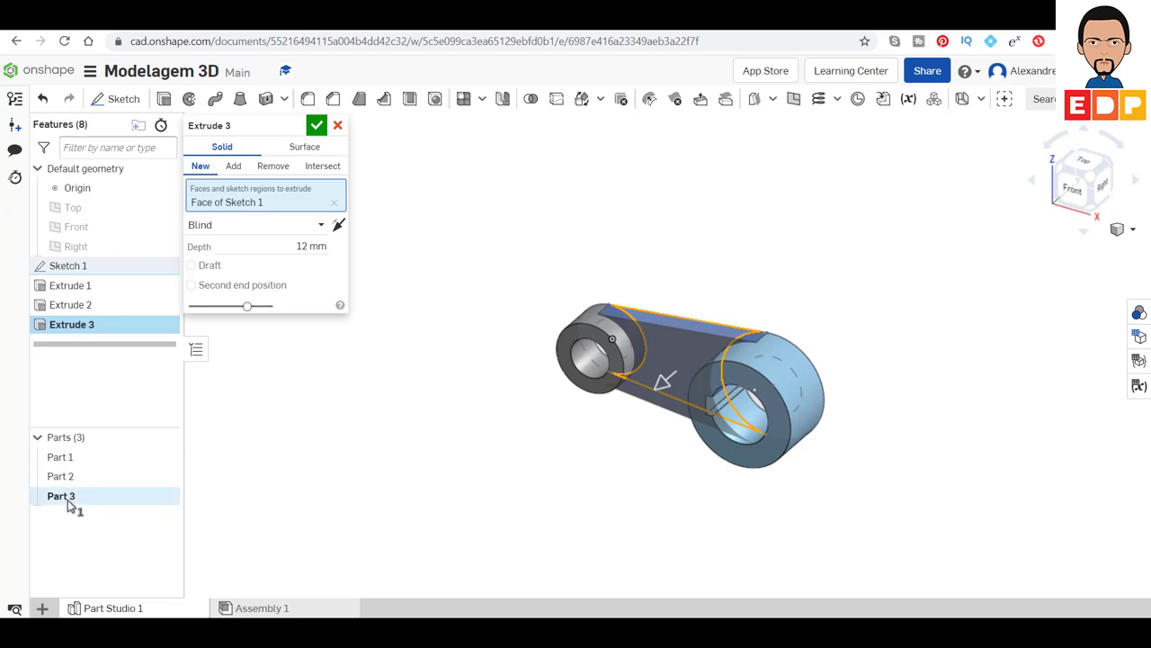
left_click(234, 167)
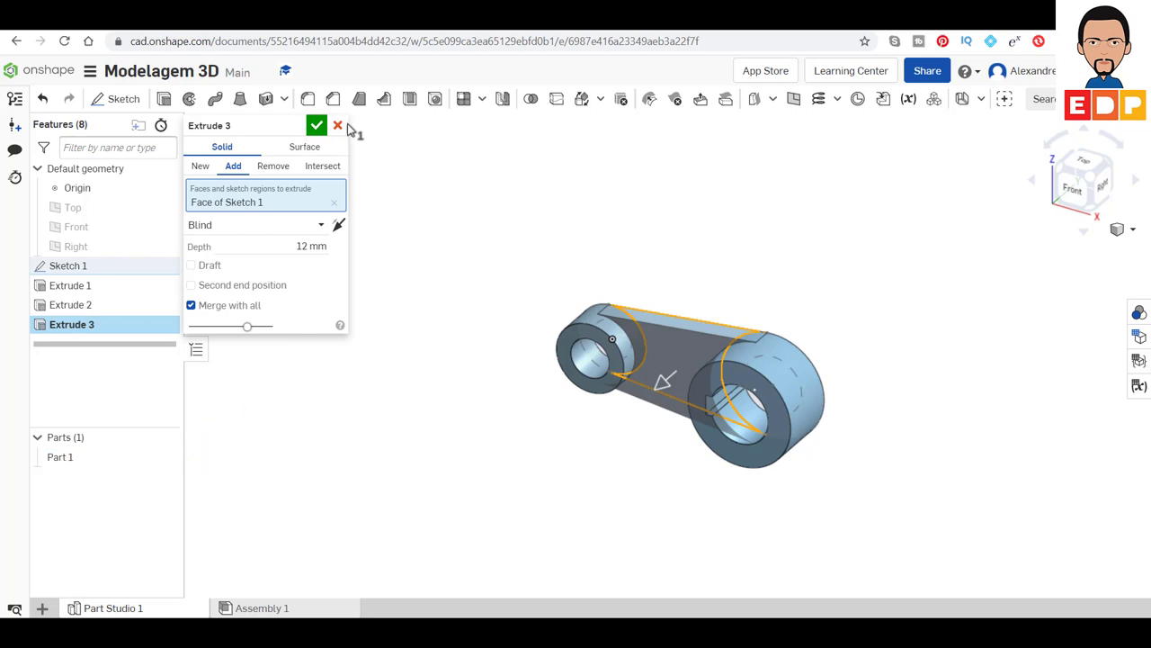
left_click(317, 127)
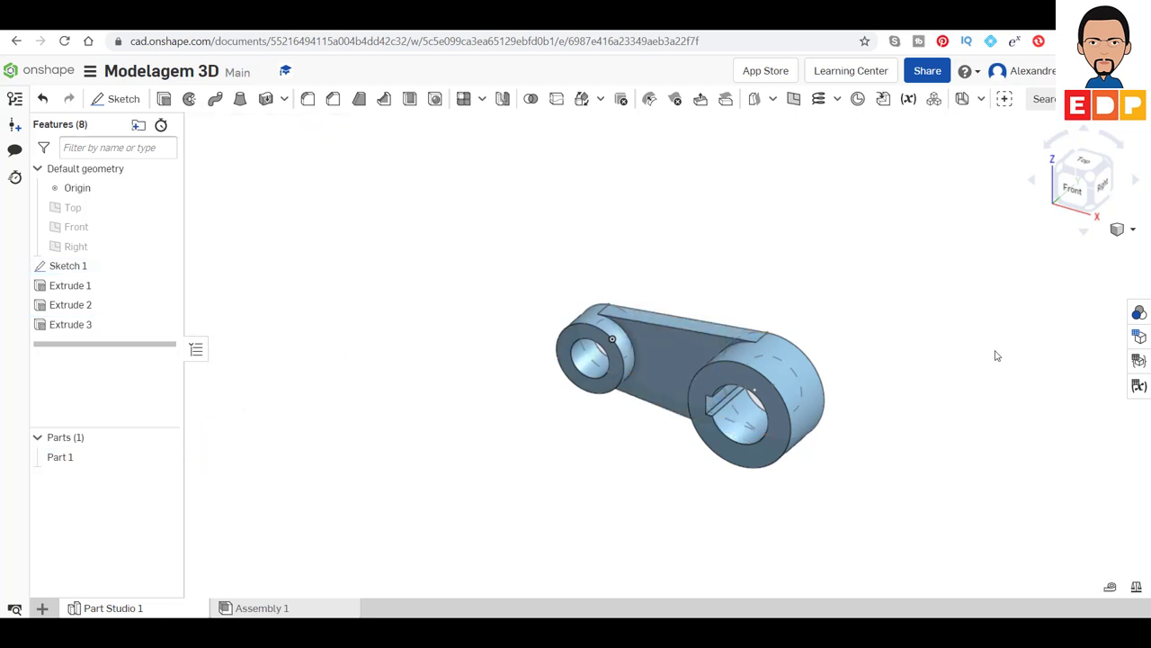